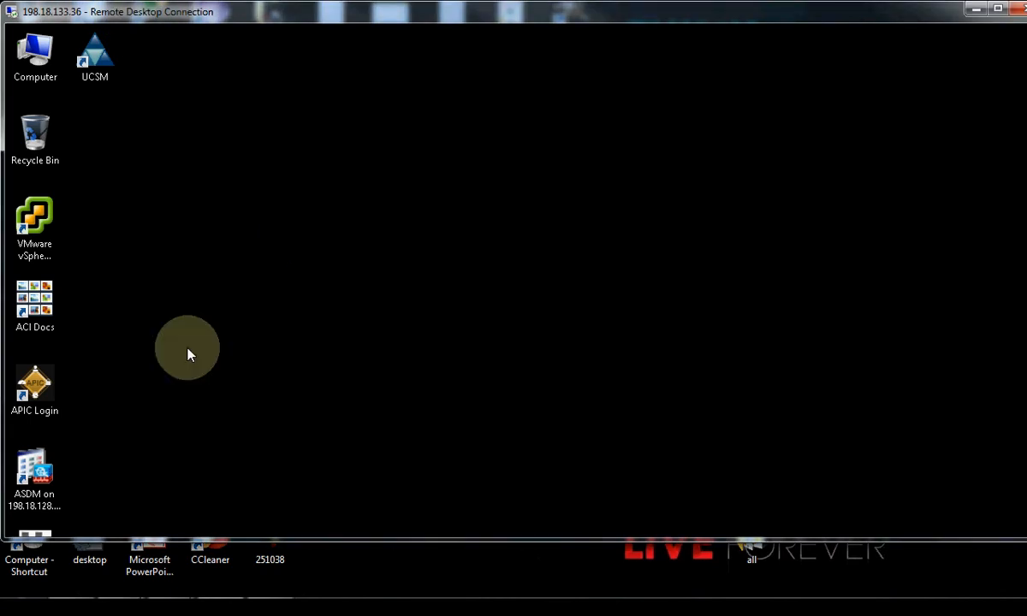
# Open the APIC sign-in page at 198.18.133.200 and enter the saved user ID and the password.
pyautogui.doubleClick(51, 389)
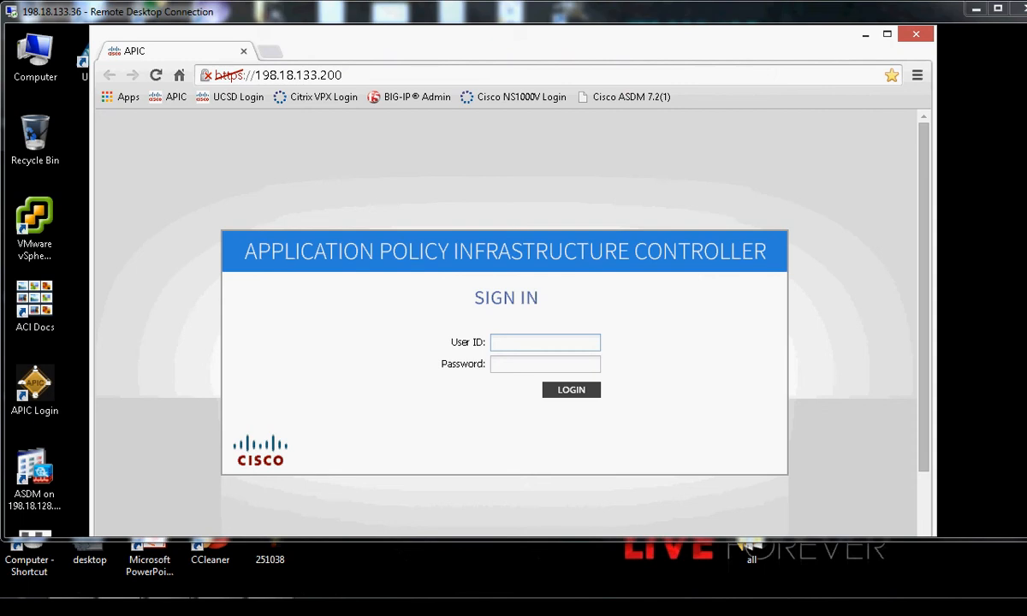
pyautogui.click(503, 343)
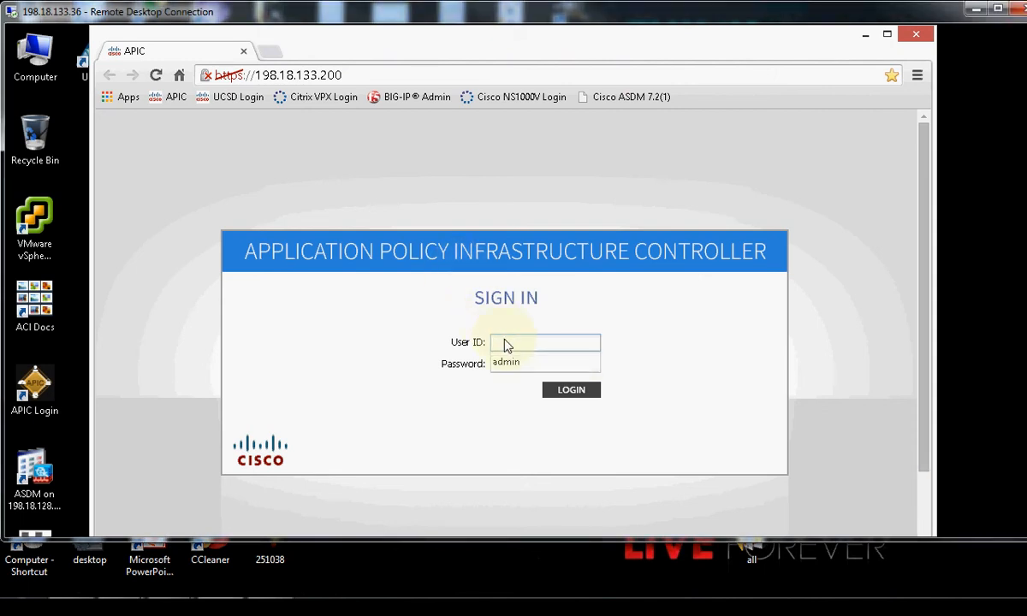
pyautogui.click(550, 361)
pyautogui.click(549, 360)
pyautogui.write('•••')
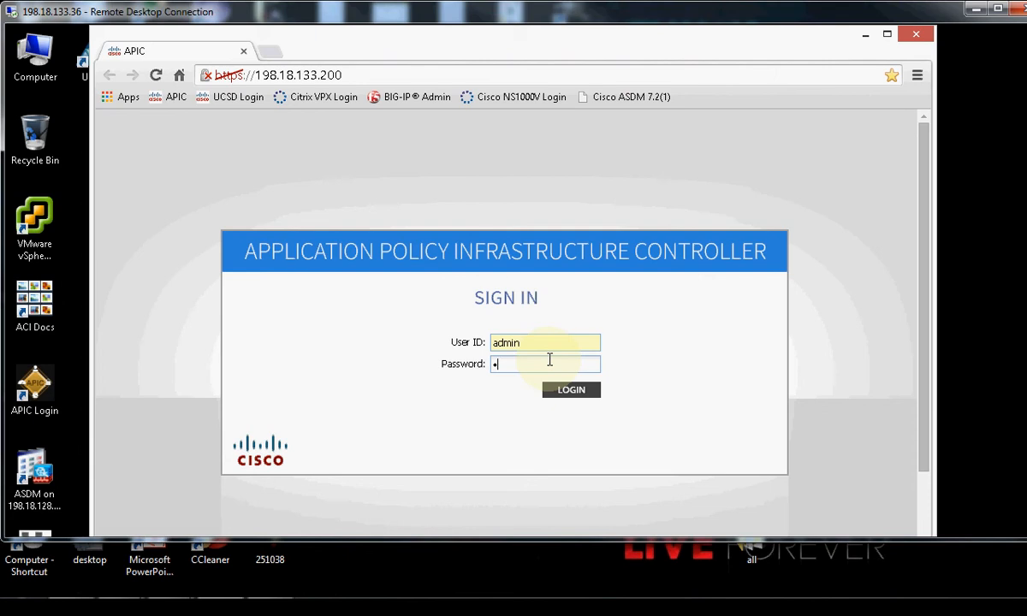
pyautogui.write('•••••••')
# Sign in, widen the browser, and review System Health 89 with node health and fault counts.
pyautogui.click(558, 392)
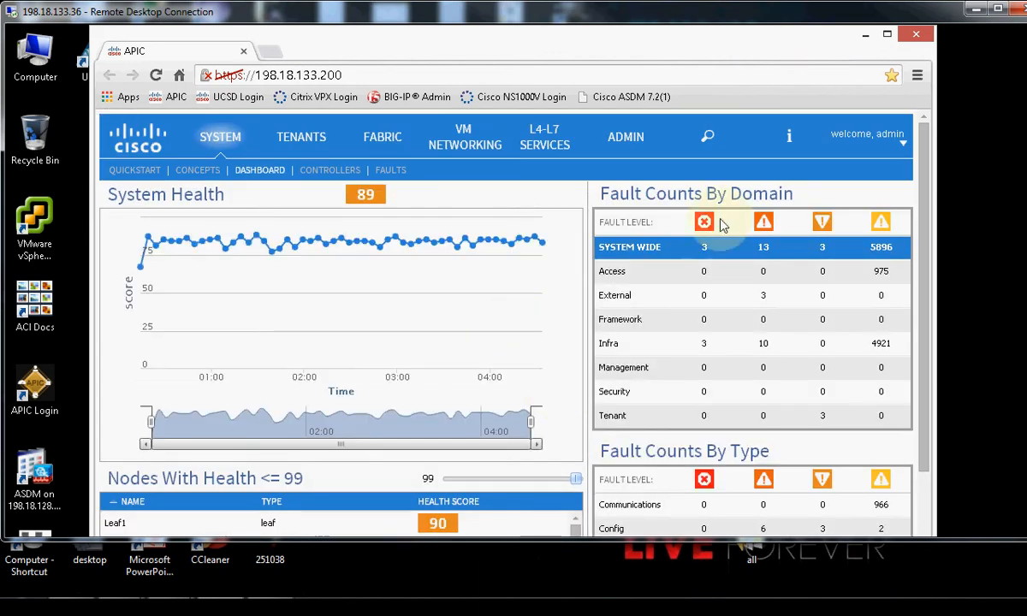
pyautogui.moveTo(935, 107); pyautogui.dragTo(997, 109)
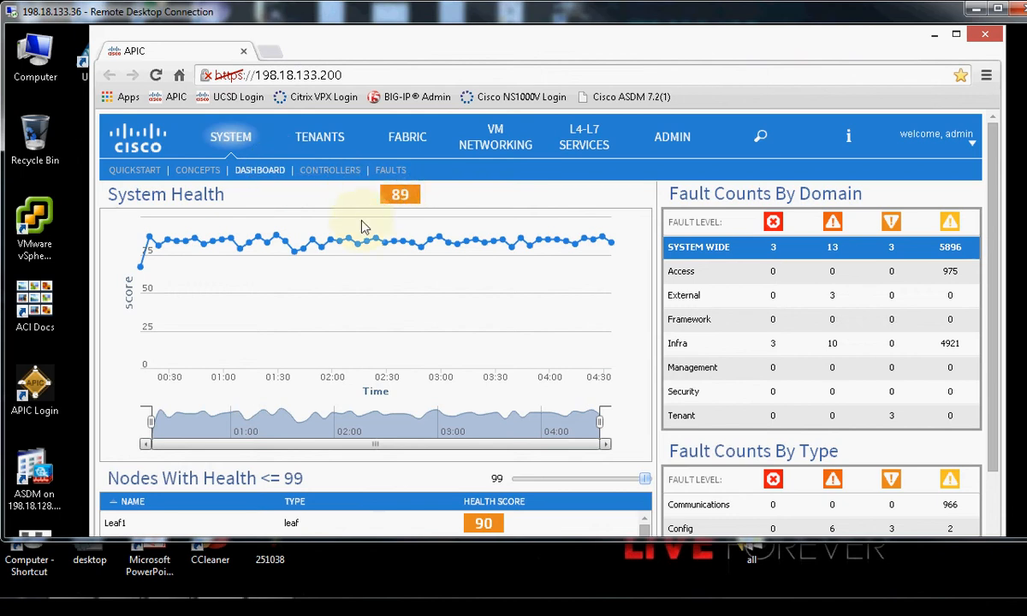
pyautogui.scroll(-1, 991, 188)
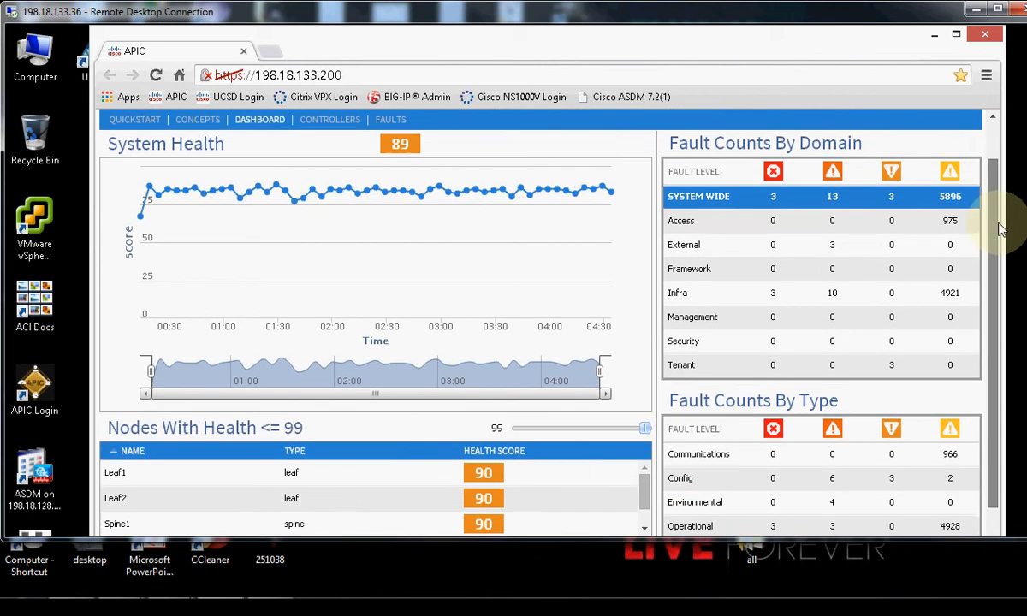
pyautogui.scroll(-2, 991, 260)
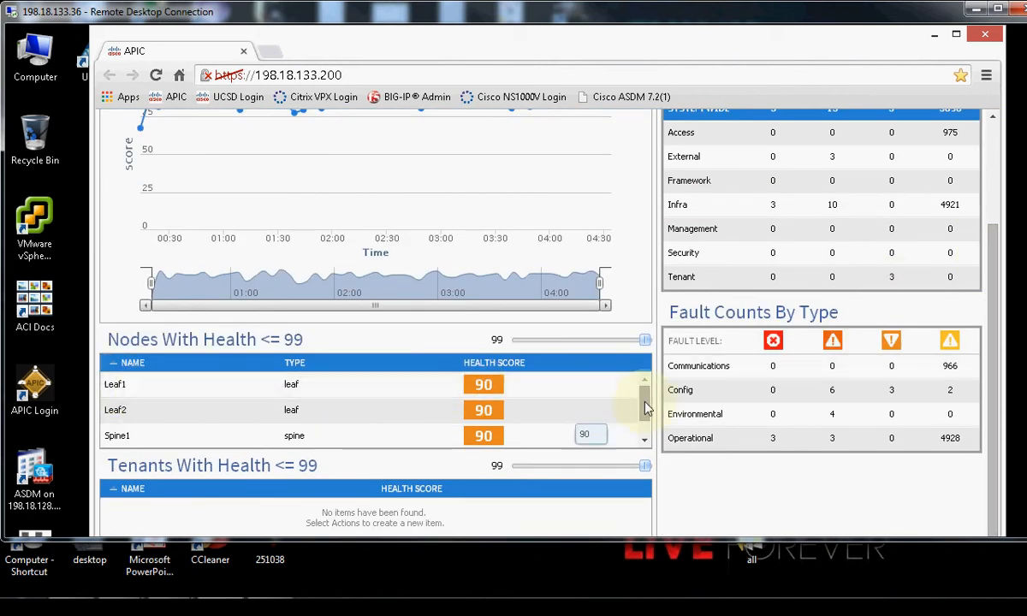
pyautogui.scroll(-1, 648, 430)
pyautogui.scroll(-1, 648, 424)
pyautogui.scroll(2, 648, 409)
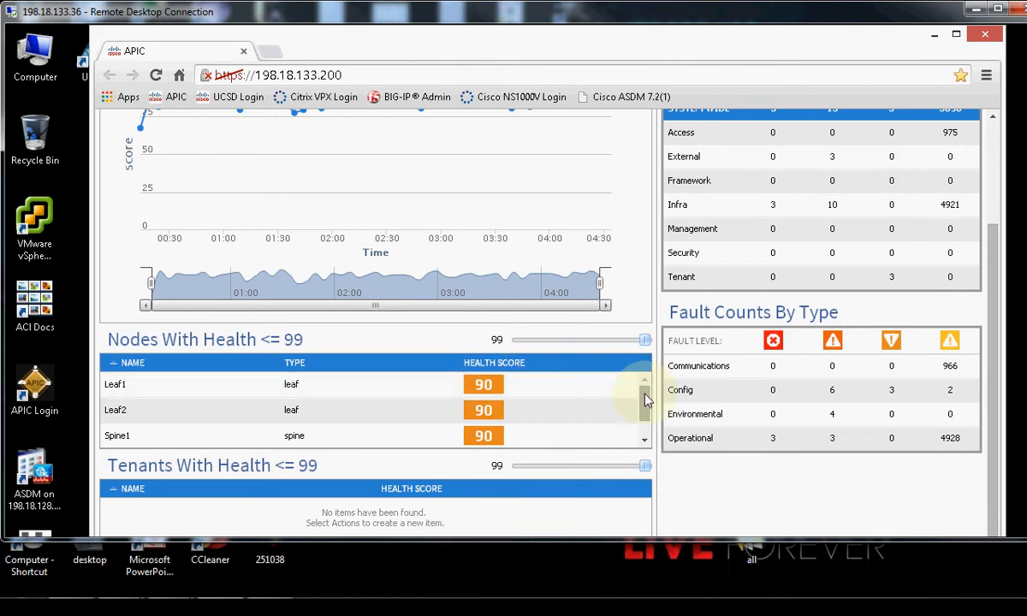
pyautogui.scroll(-1, 642, 419)
pyautogui.scroll(1, 646, 412)
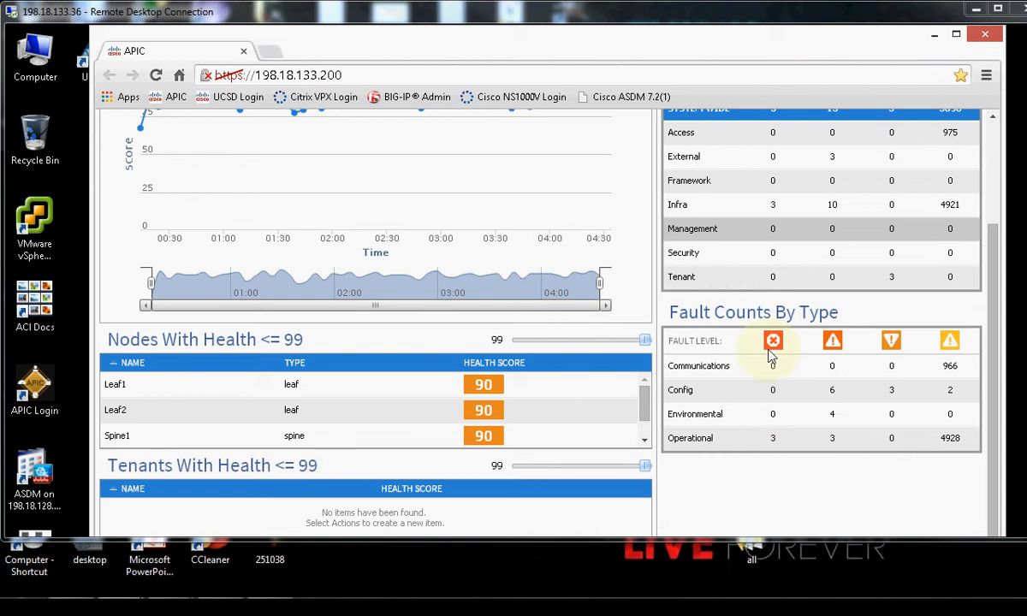
pyautogui.moveTo(993, 275); pyautogui.dragTo(992, 142)
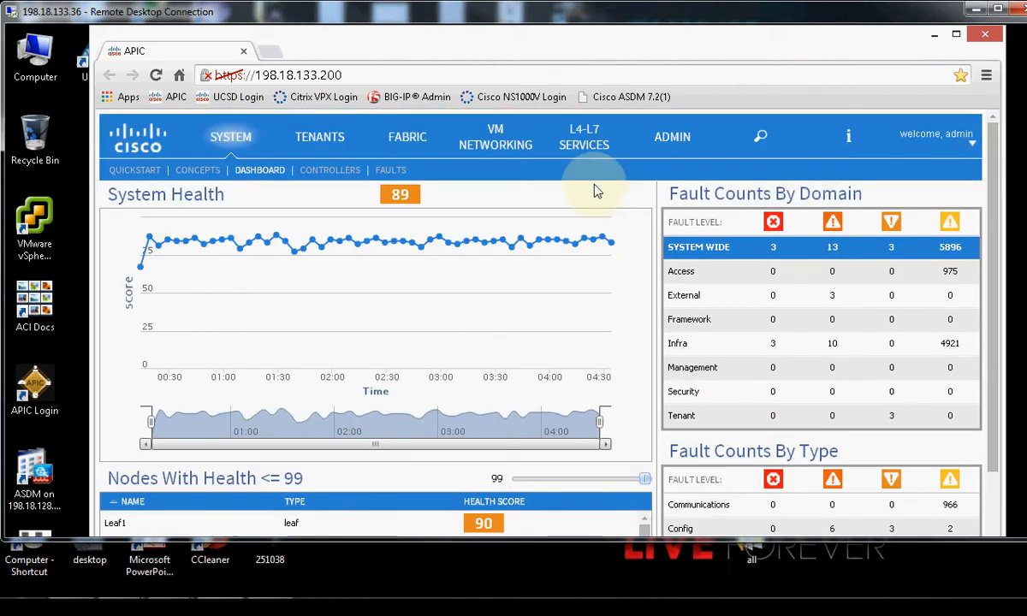
# Show the Fabric Inventory topology with Spine1, Spine2, Leaf1, Leaf2 and controllers apic1–apic3.
pyautogui.click(395, 137)
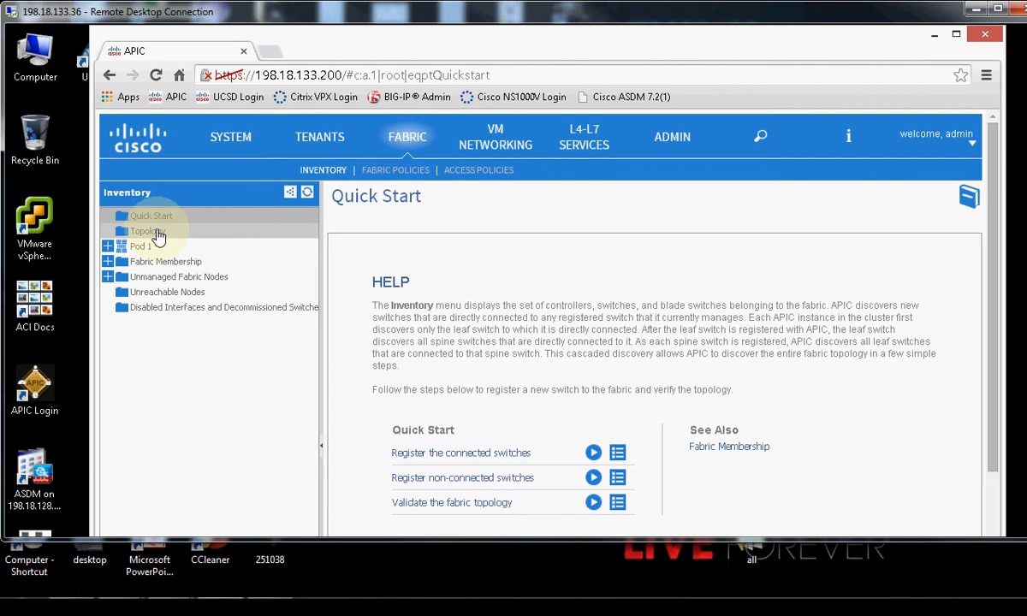
pyautogui.click(156, 233)
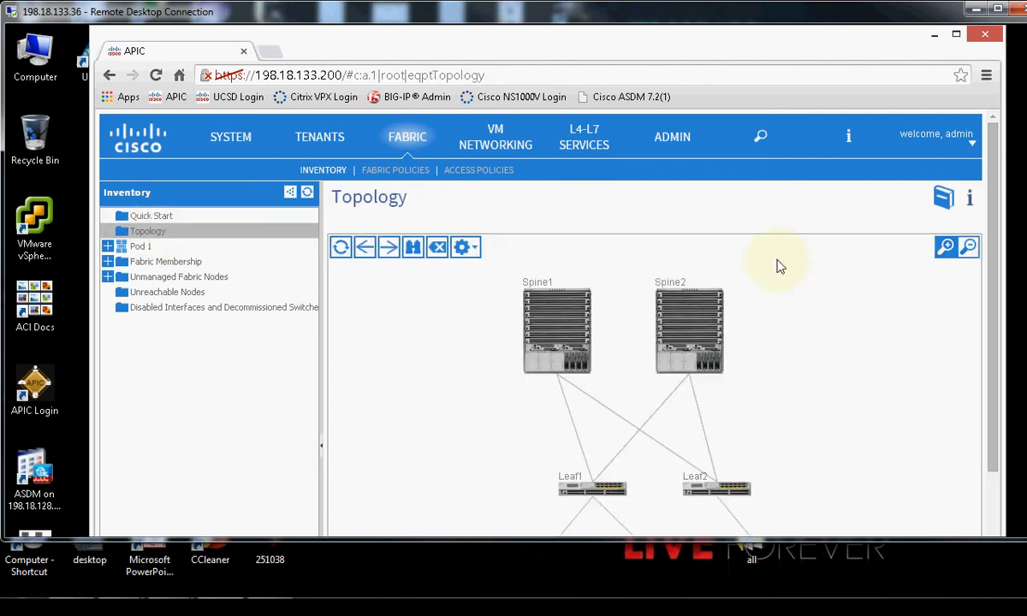
pyautogui.moveTo(997, 157); pyautogui.dragTo(989, 284)
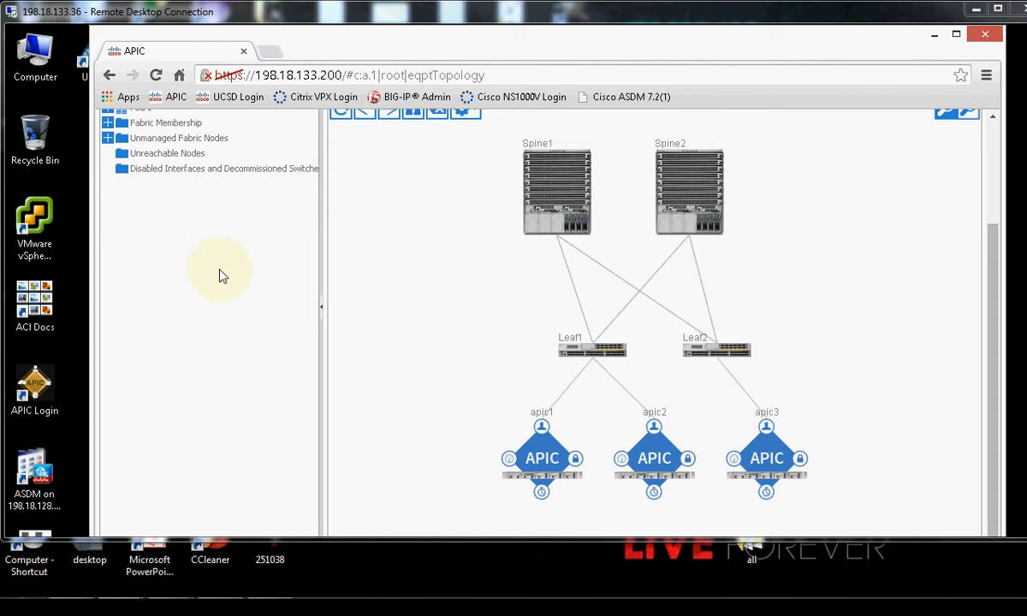
pyautogui.scroll(3, 889, 302)
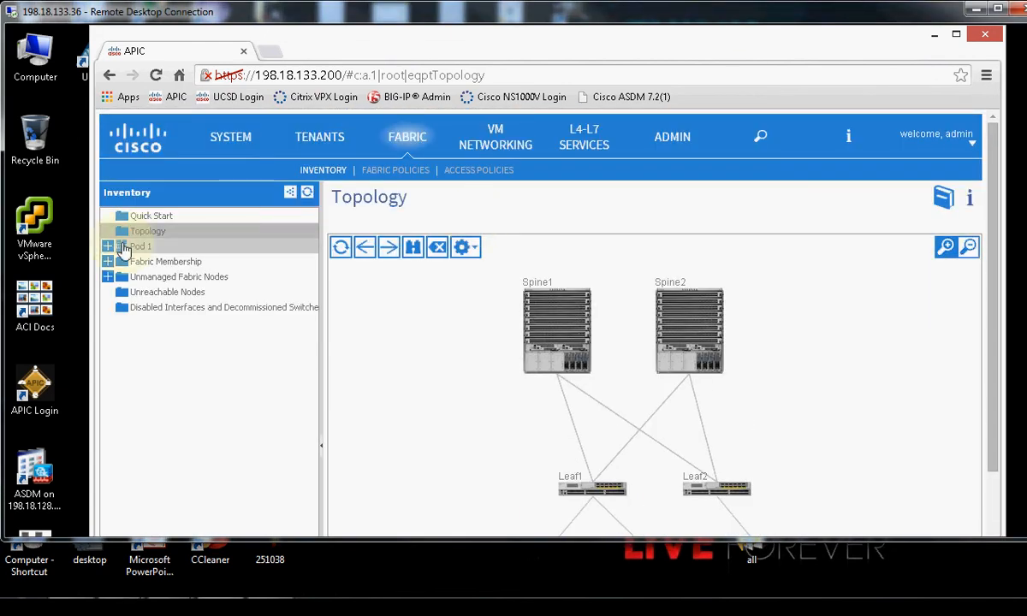
# Review the Pod 1 dashboard: pod health 89, nodes at 90, and fault counts by domain.
pyautogui.click(135, 250)
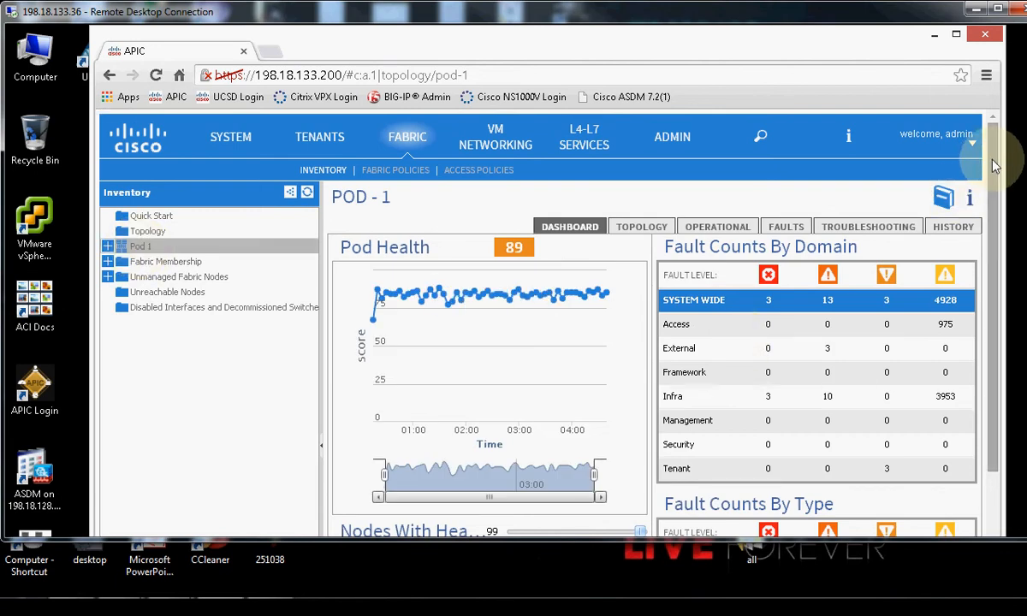
pyautogui.scroll(-3, 984, 171)
pyautogui.scroll(-2, 981, 309)
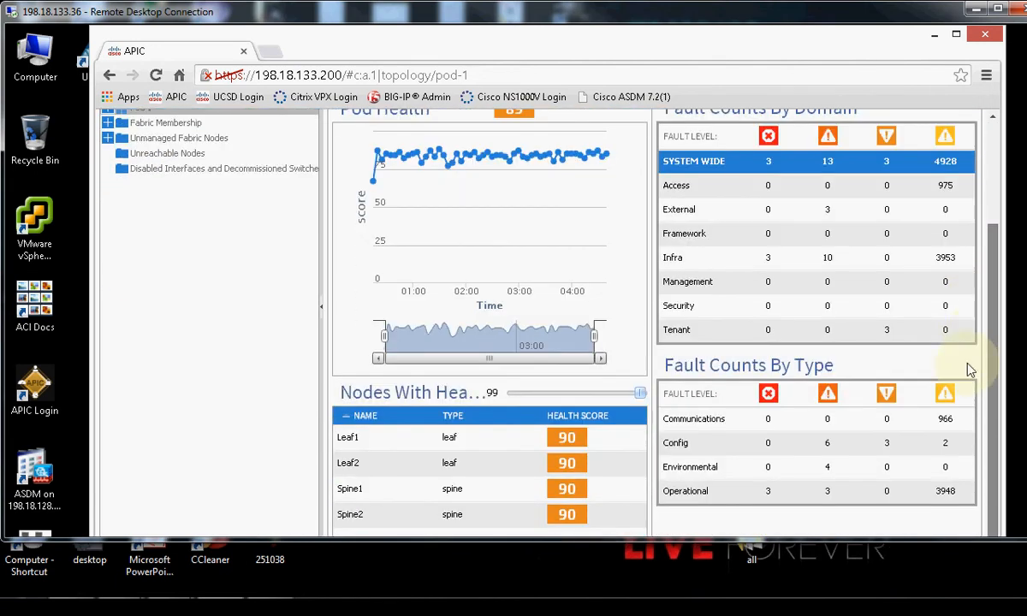
pyautogui.scroll(5, 980, 189)
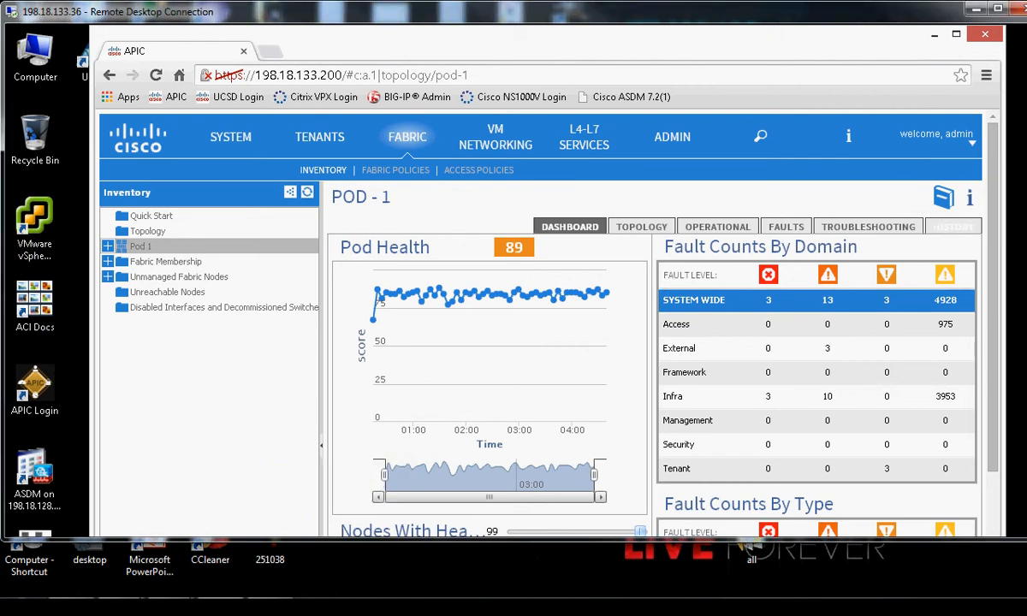
# Open the saved TOOLS SSH session in PuTTY and resize the terminal window.
pyautogui.moveTo(1017, 171); pyautogui.dragTo(1013, 430)
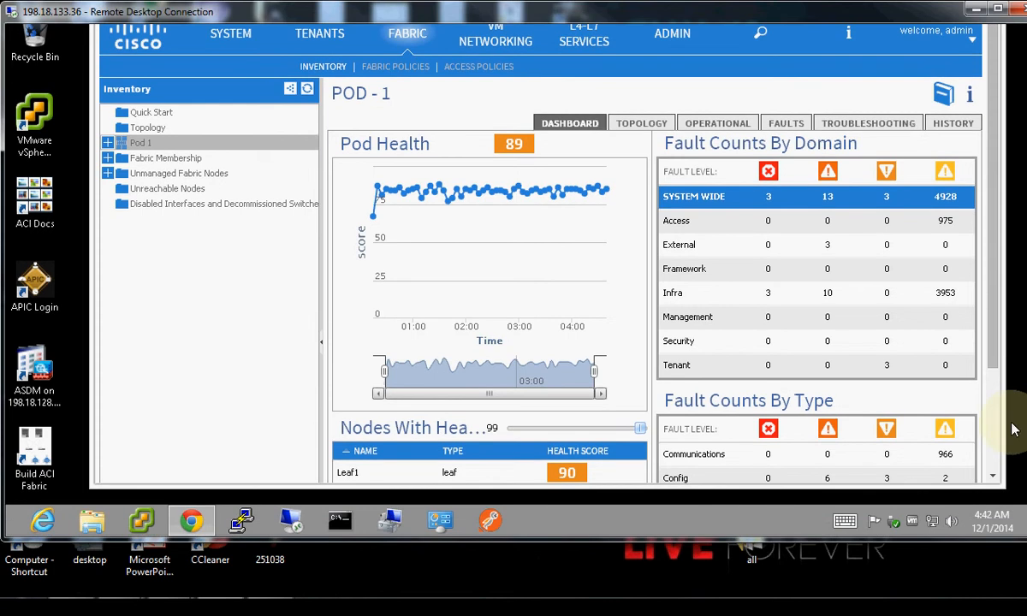
pyautogui.click(241, 518)
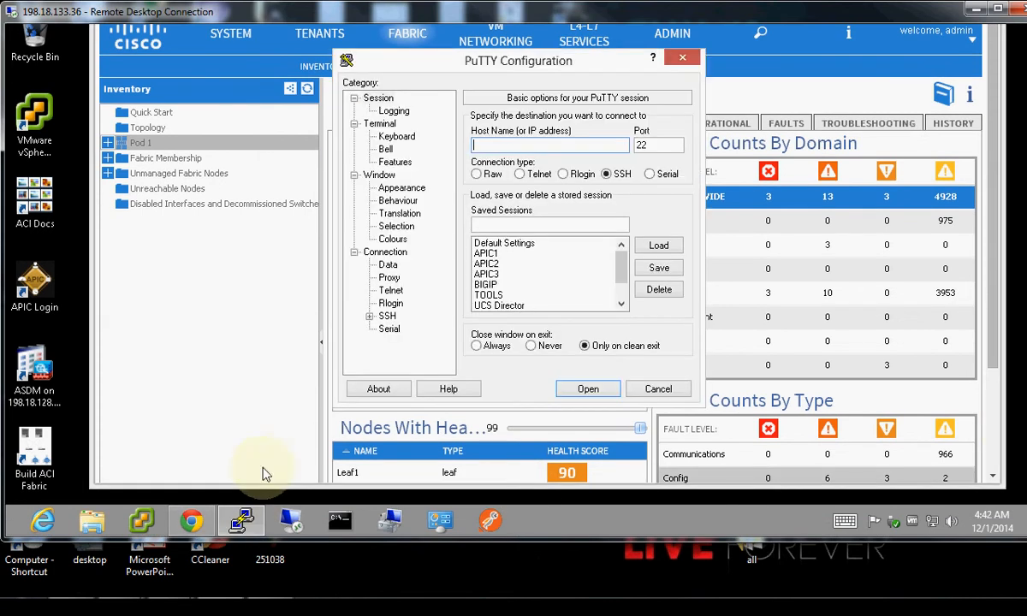
pyautogui.click(486, 295)
pyautogui.click(586, 389)
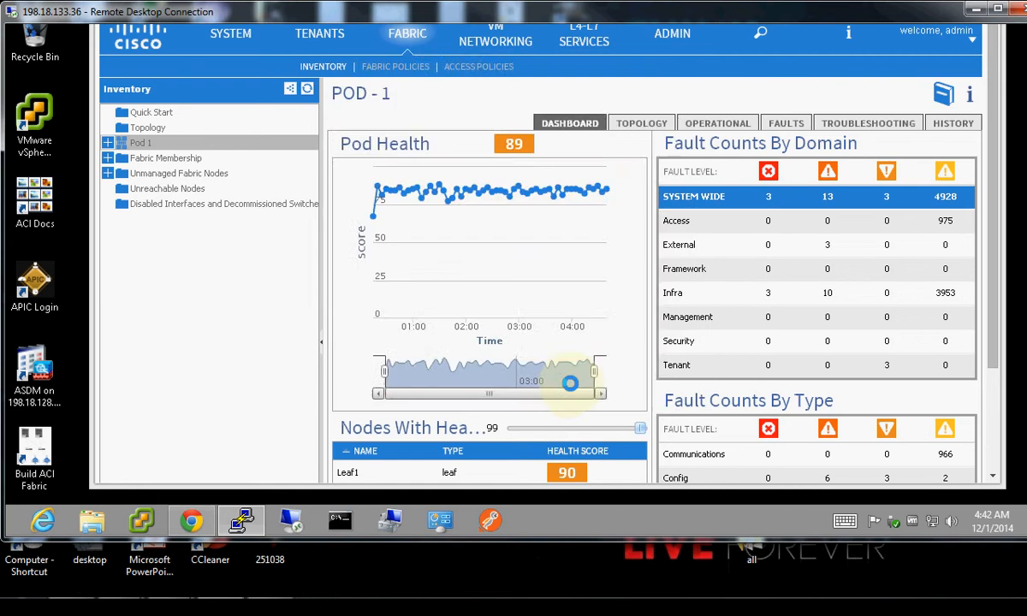
pyautogui.moveTo(1025, 245); pyautogui.dragTo(1024, 73)
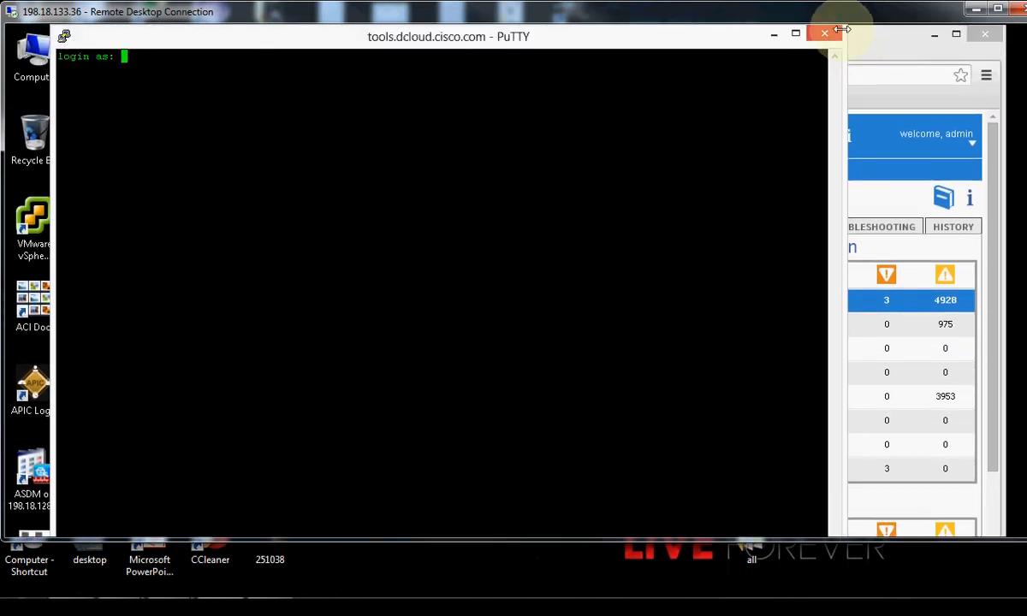
pyautogui.moveTo(768, 78); pyautogui.dragTo(724, 99)
pyautogui.moveTo(486, 111); pyautogui.dragTo(593, 44)
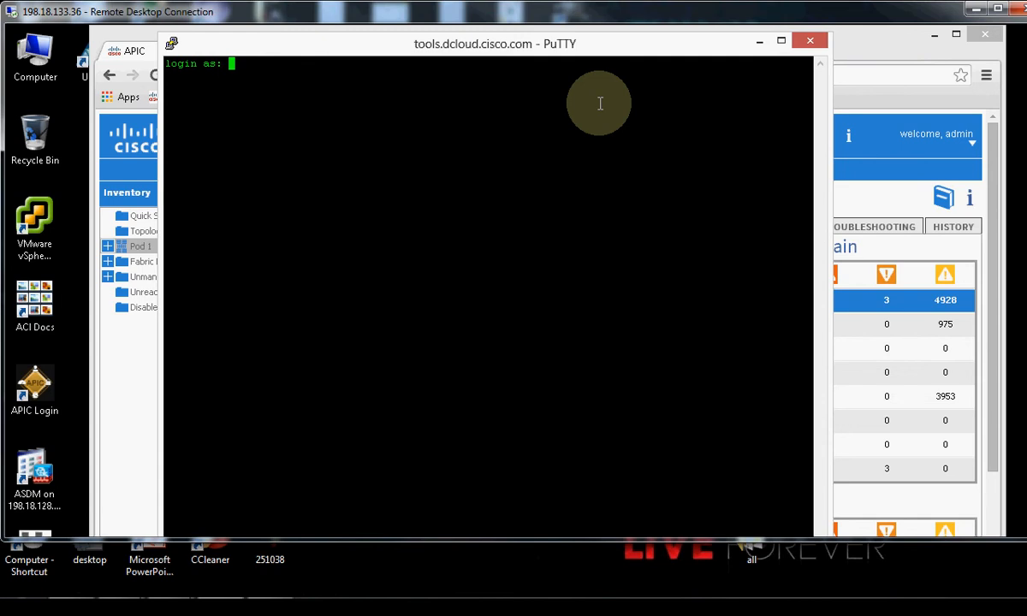
# Log in to the Ubuntu tools host with the lab user's credentials.
pyautogui.write('user01')
pyautogui.press('Return')
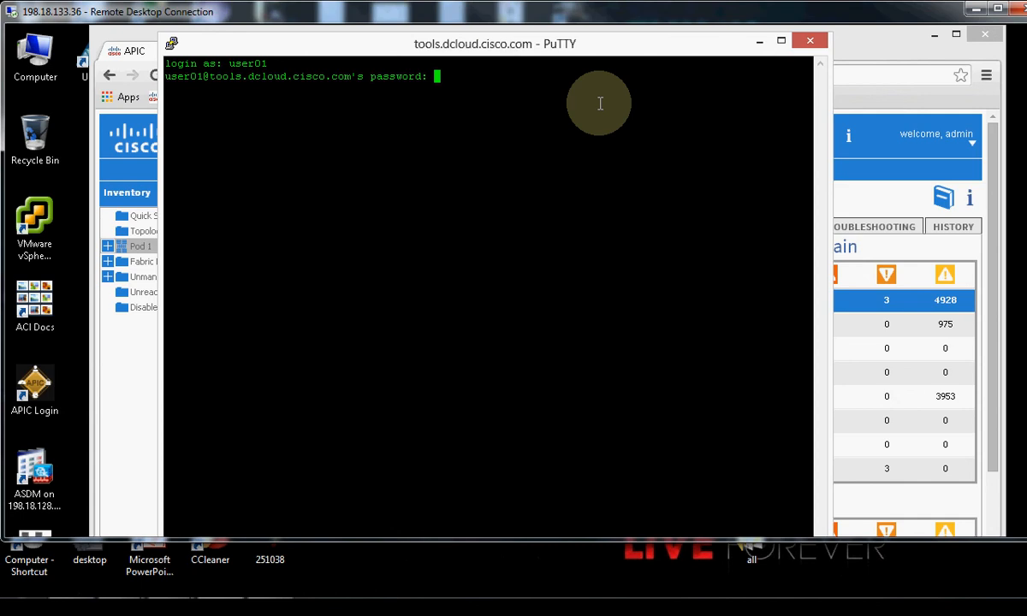
pyautogui.press('Return')
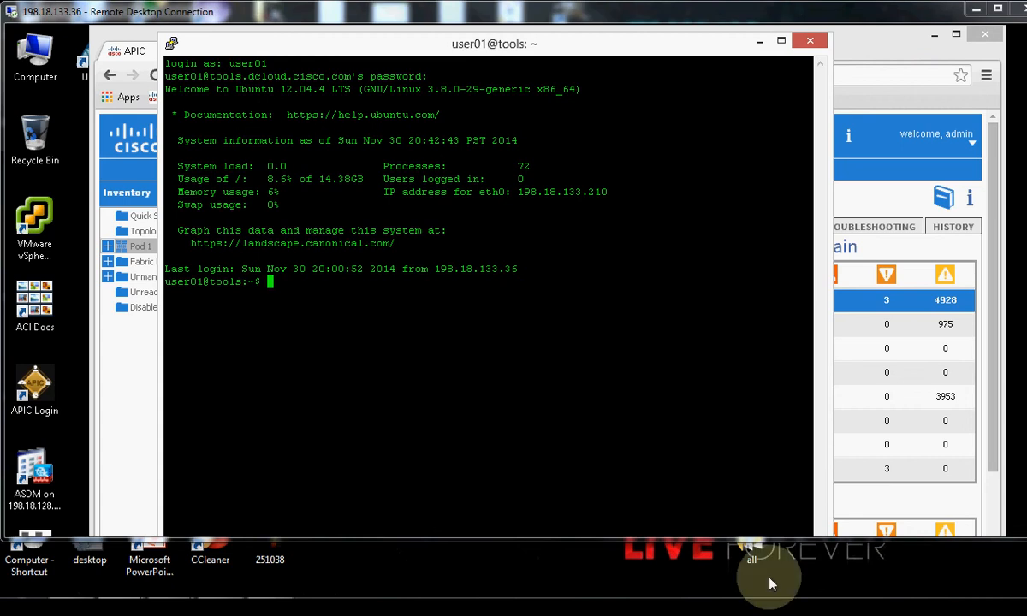
# Confirm the mgmt tenant's External Routed Networks holds only Action Rule Profiles, then minimize Chrome.
pyautogui.click(757, 41)
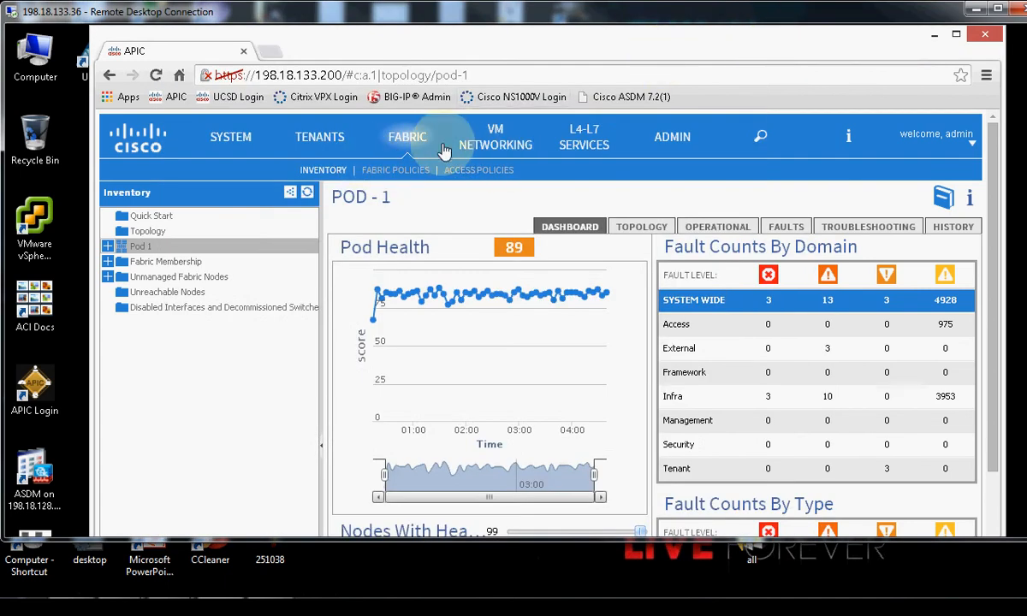
pyautogui.click(340, 141)
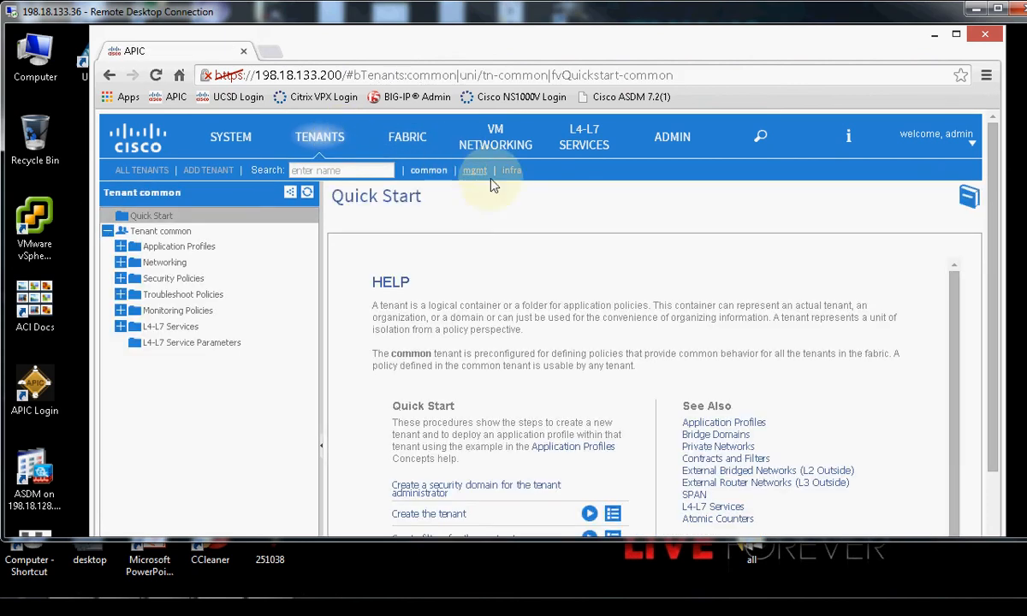
pyautogui.click(474, 171)
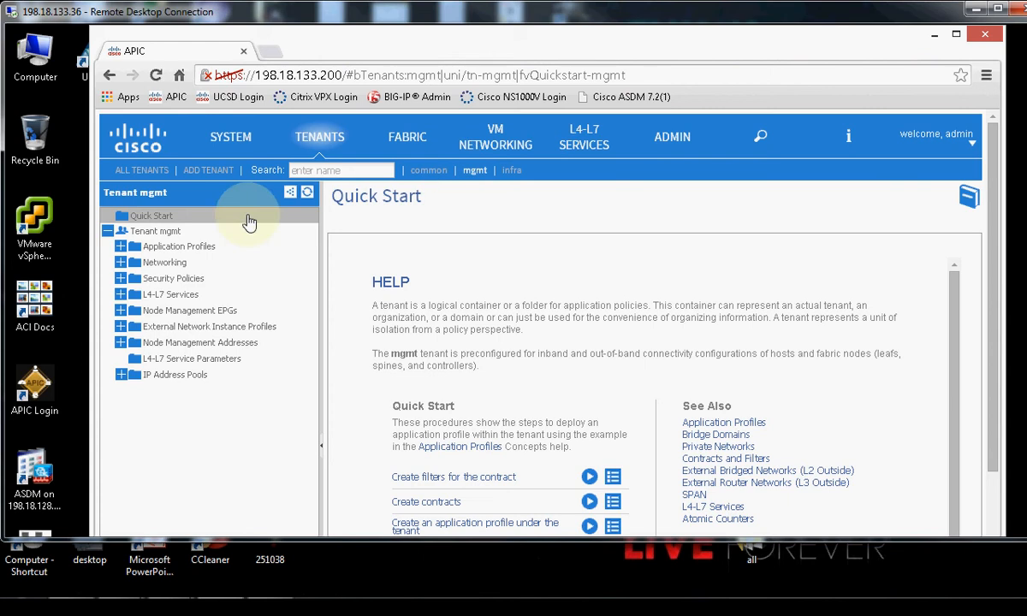
pyautogui.click(137, 267)
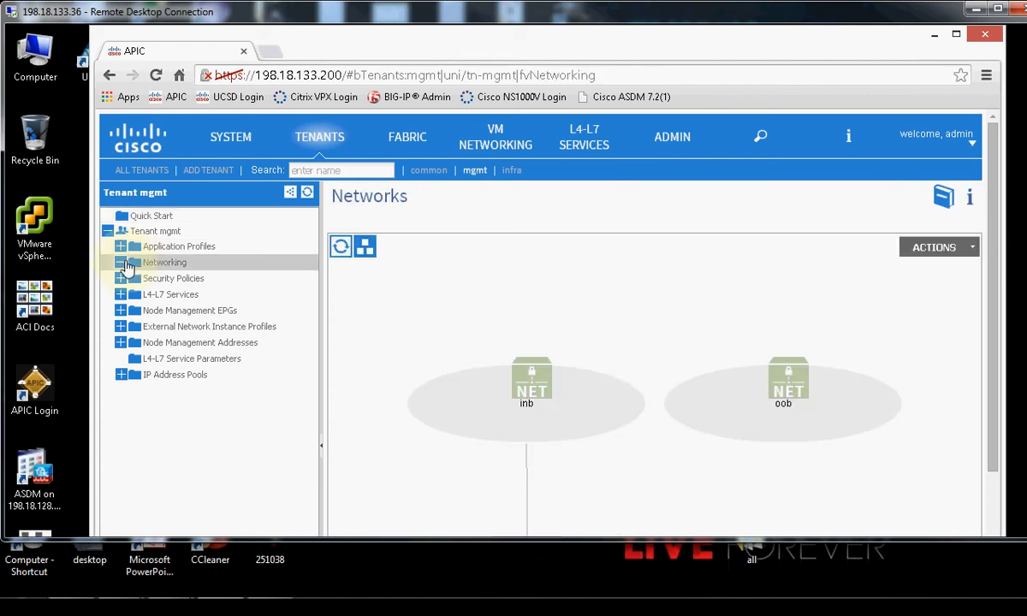
pyautogui.click(120, 263)
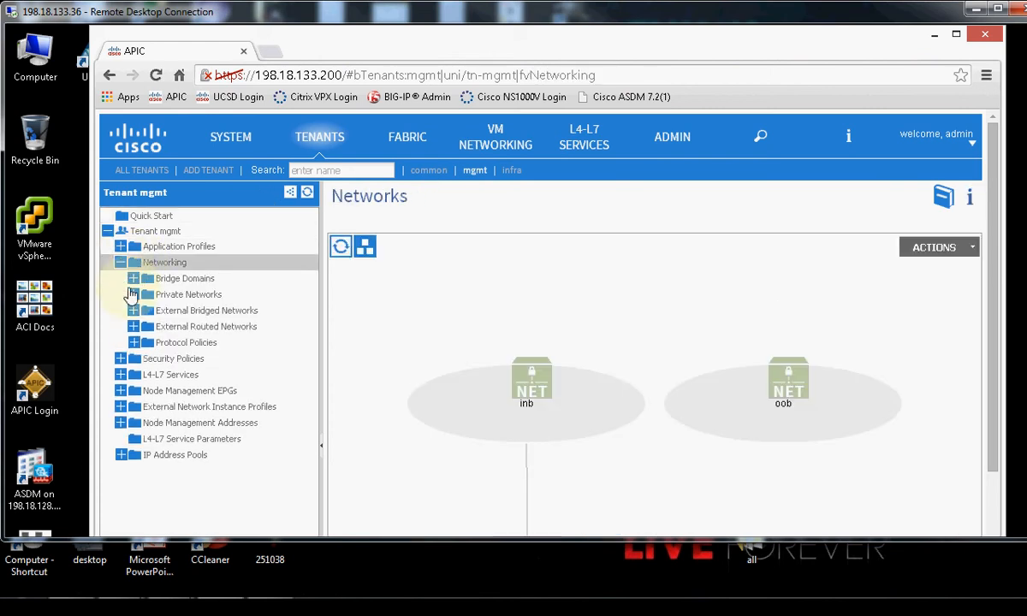
pyautogui.click(163, 333)
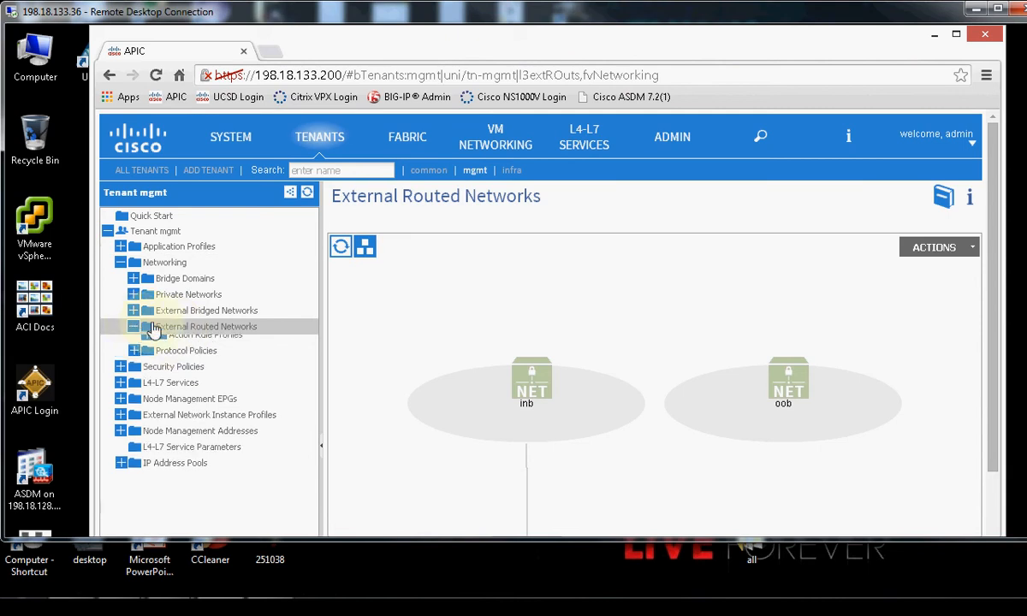
pyautogui.doubleClick(163, 334)
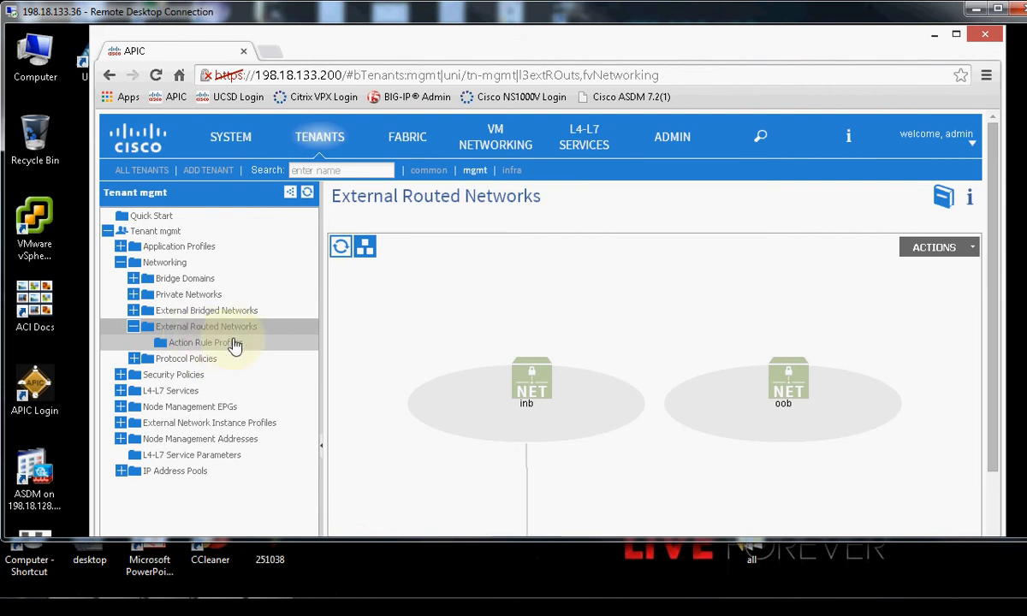
pyautogui.click(934, 36)
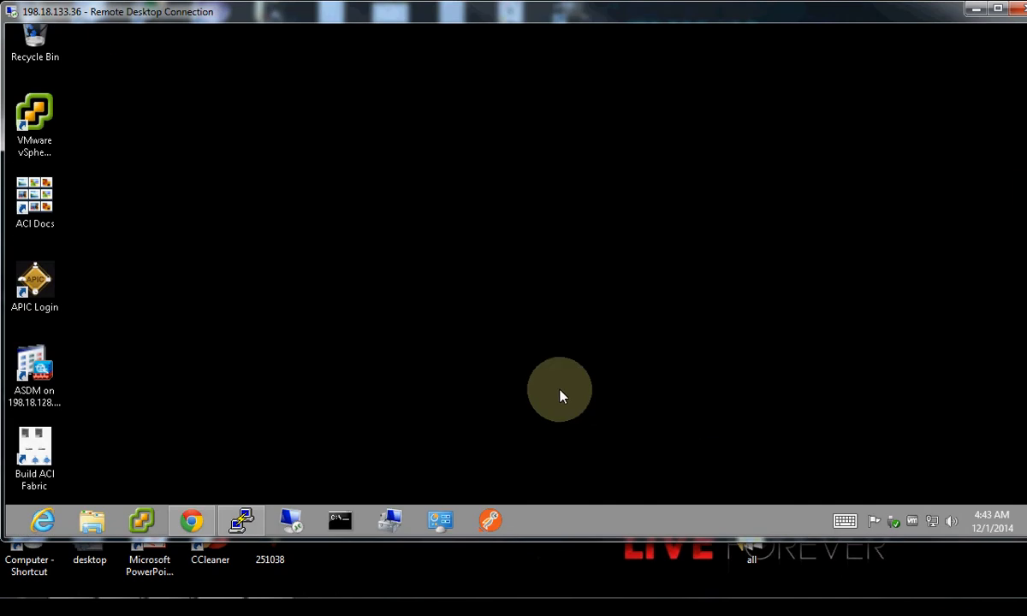
# Run ./request.py Scripts/Build_Lab2-5.cfg and apply L3MgmtConnectivity.xml, which returns status 200.
pyautogui.click(243, 519)
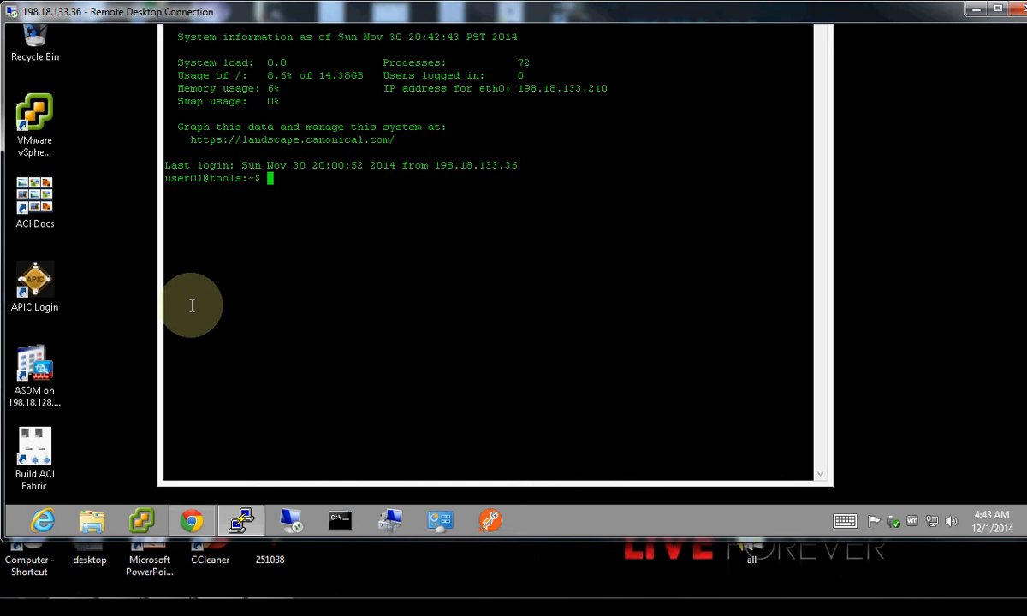
pyautogui.click(24, 118)
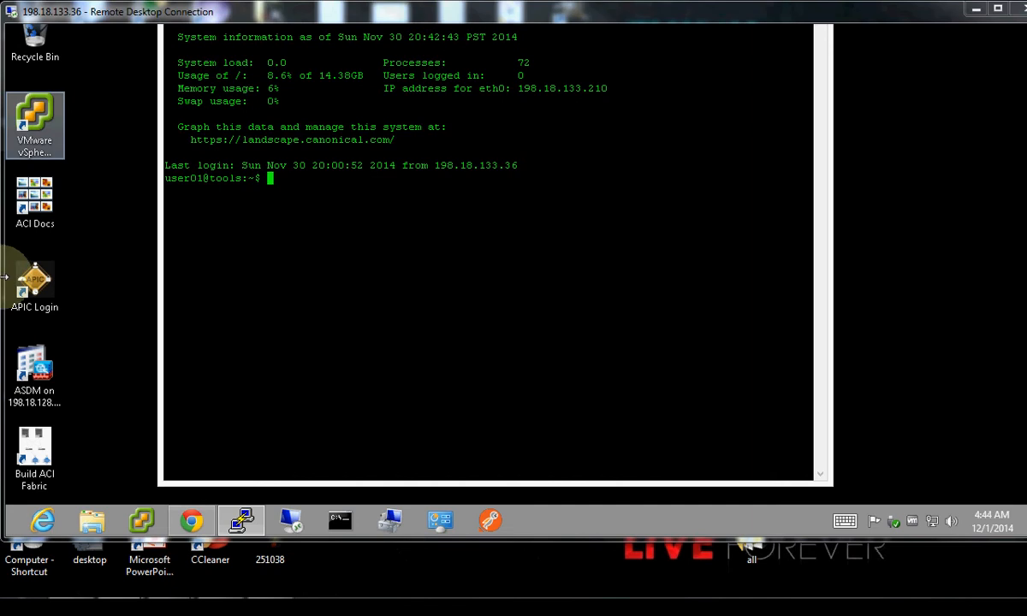
pyautogui.rightClick(294, 188)
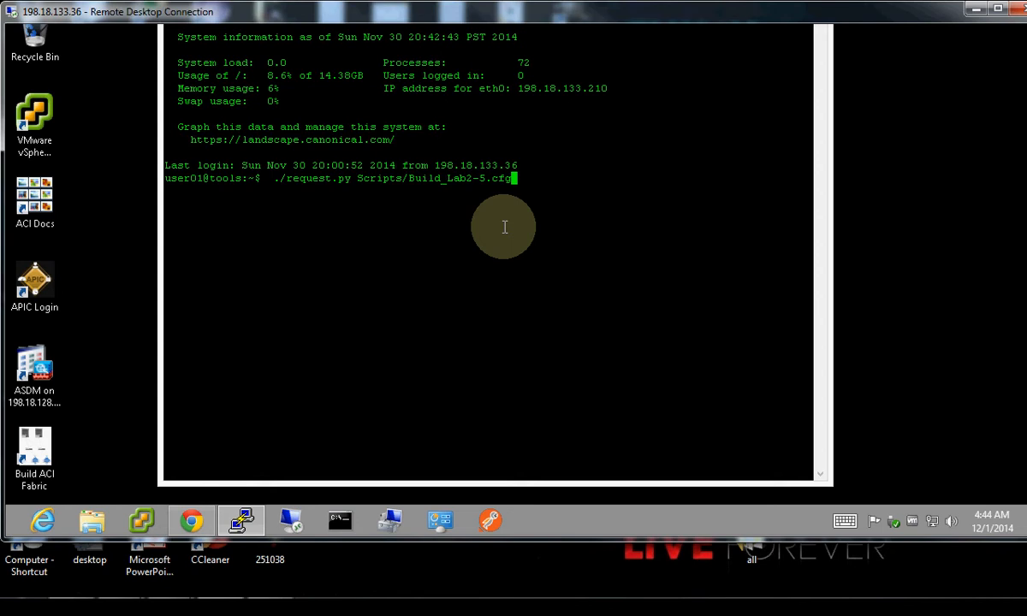
pyautogui.press('Return')
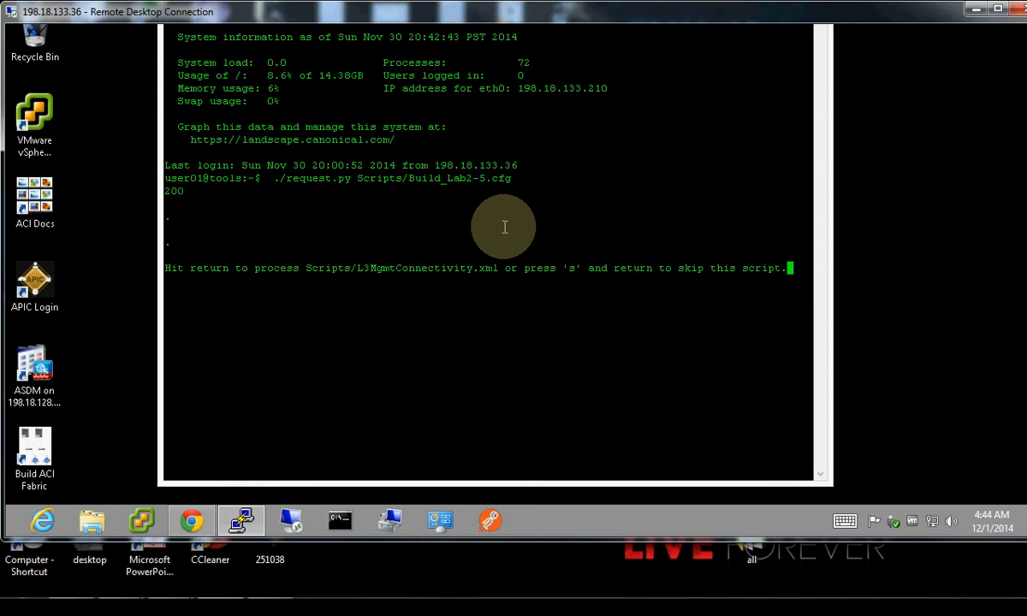
pyautogui.press('Return')
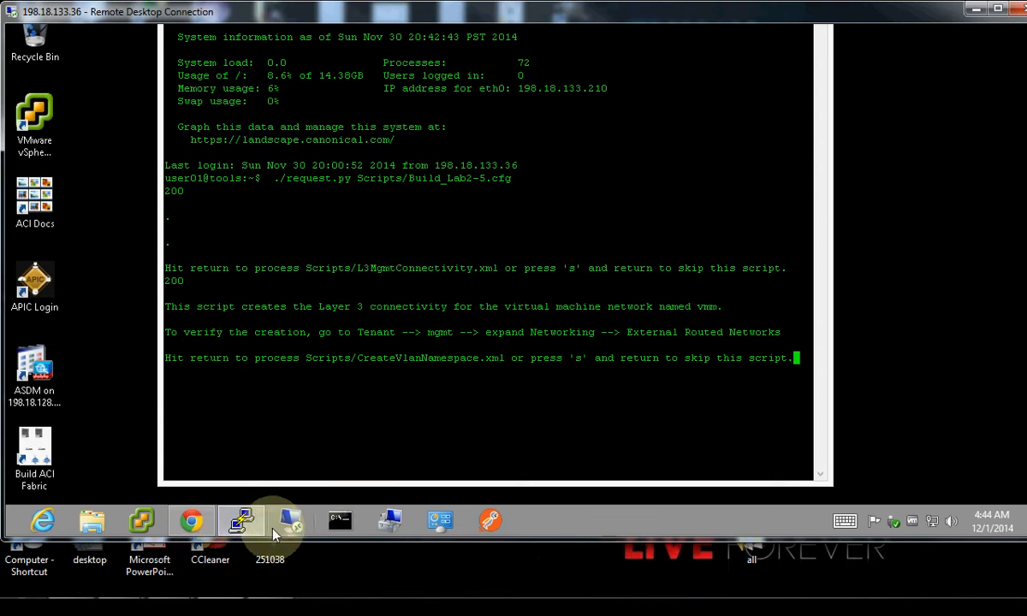
# Expand the new vmm external network to show Logical Node Profiles, Networks and Route Profiles.
pyautogui.click(192, 520)
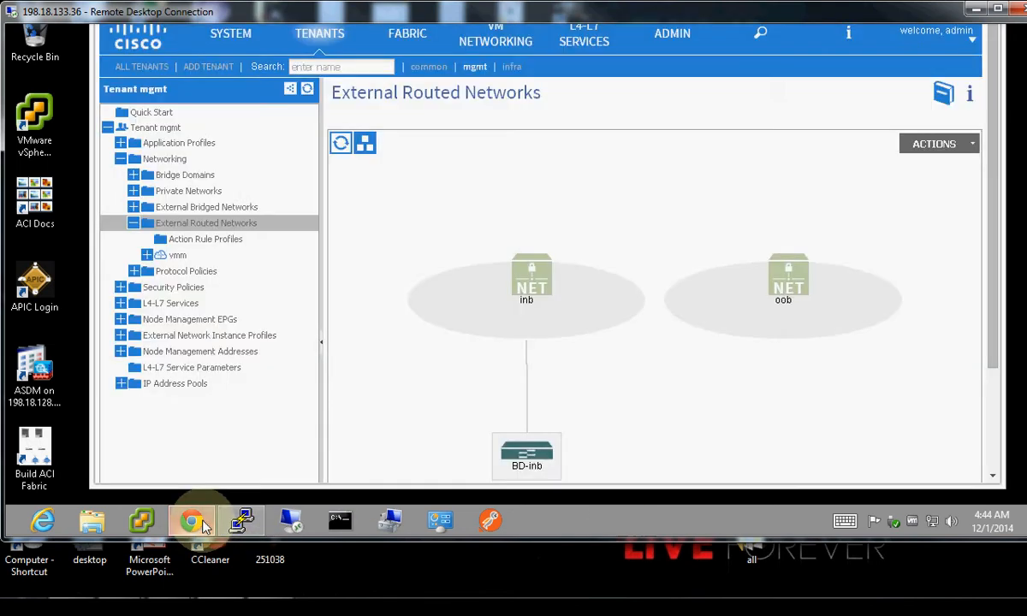
pyautogui.click(146, 255)
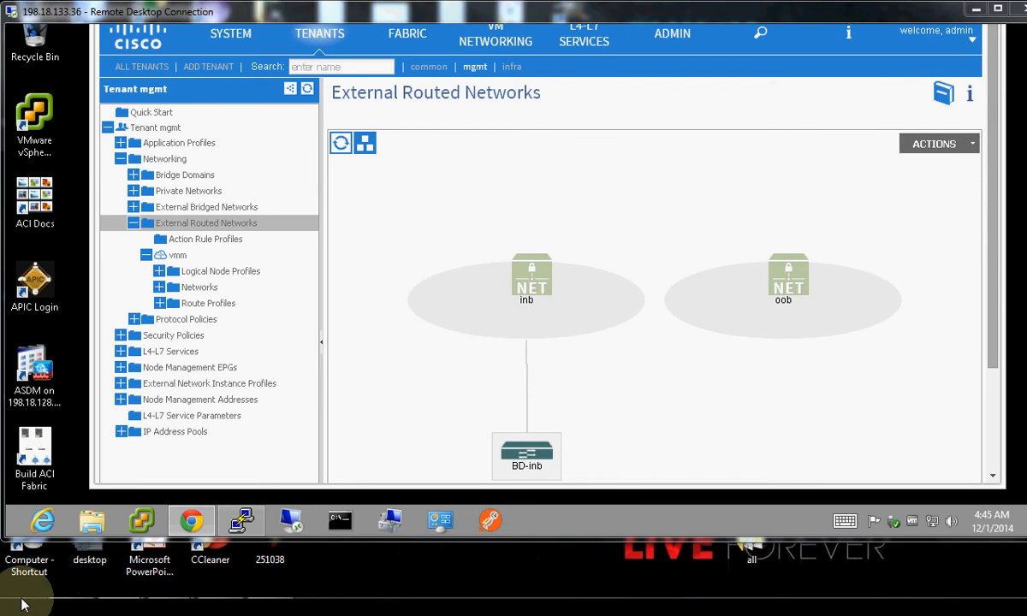
pyautogui.moveTo(217, 600)
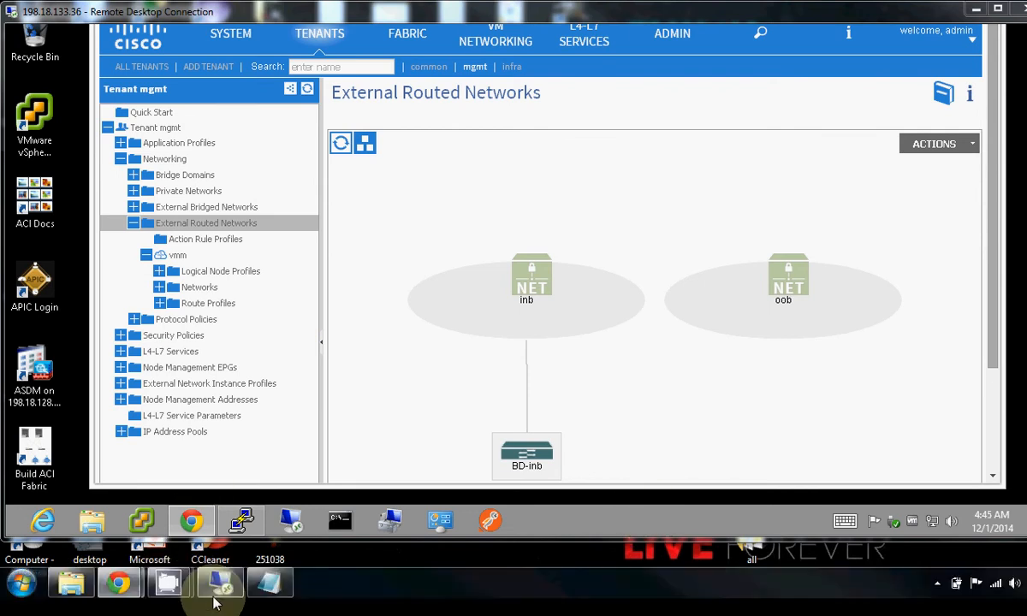
# Advance the script through VLAN pool, domains, VMM provider, tenant, contract and app profile, all 200.
pyautogui.click(242, 521)
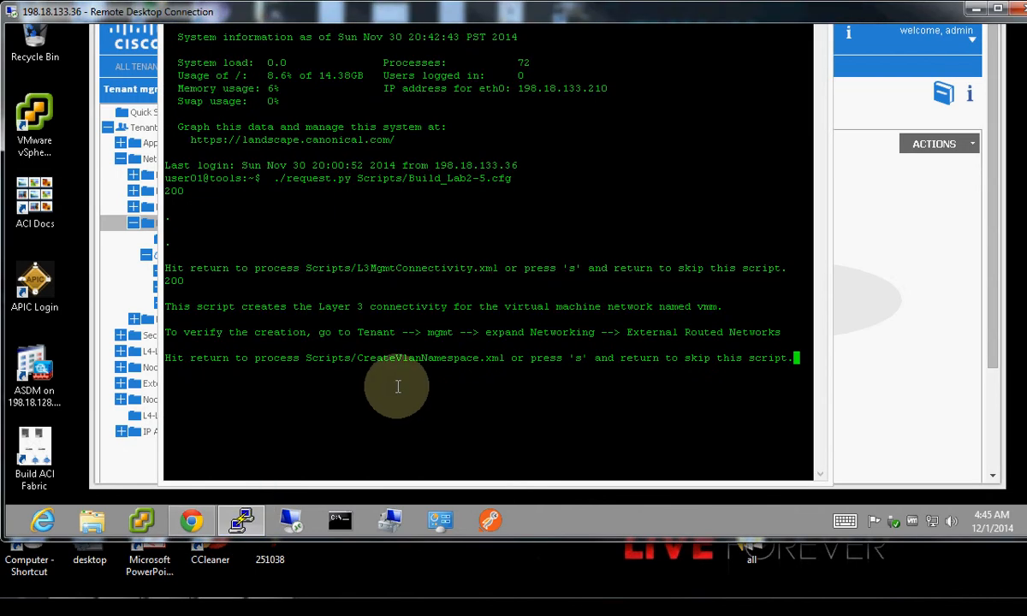
pyautogui.press('Return')
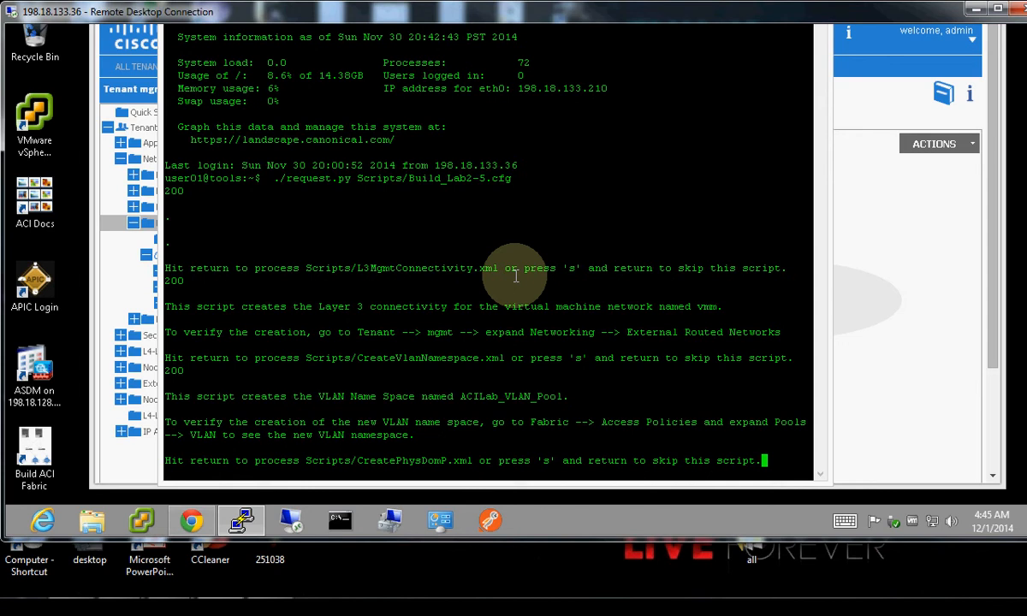
pyautogui.press('Return')
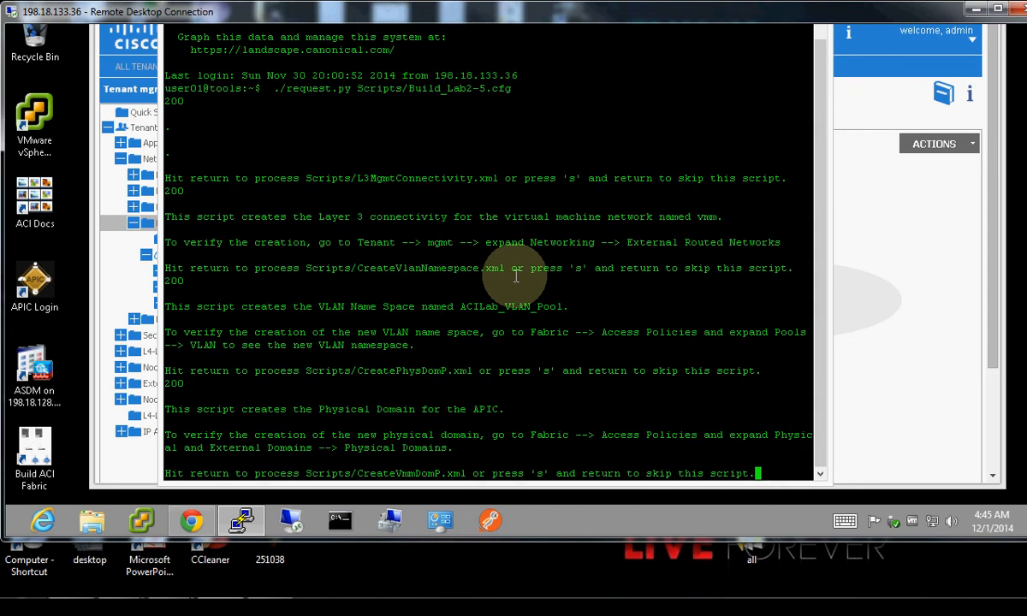
pyautogui.press('Return')
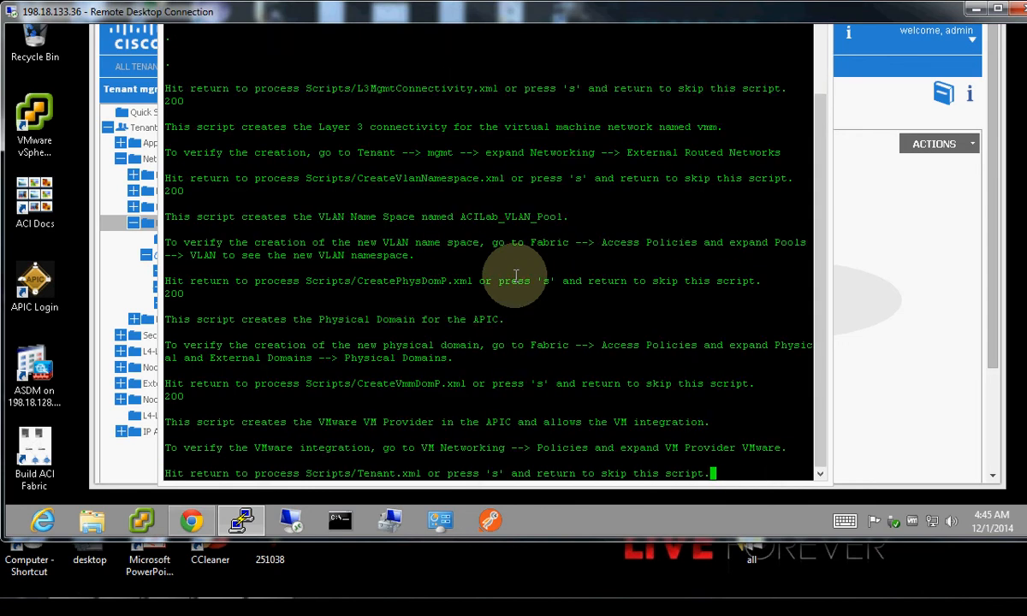
pyautogui.press('Return')
pyautogui.press('Return')
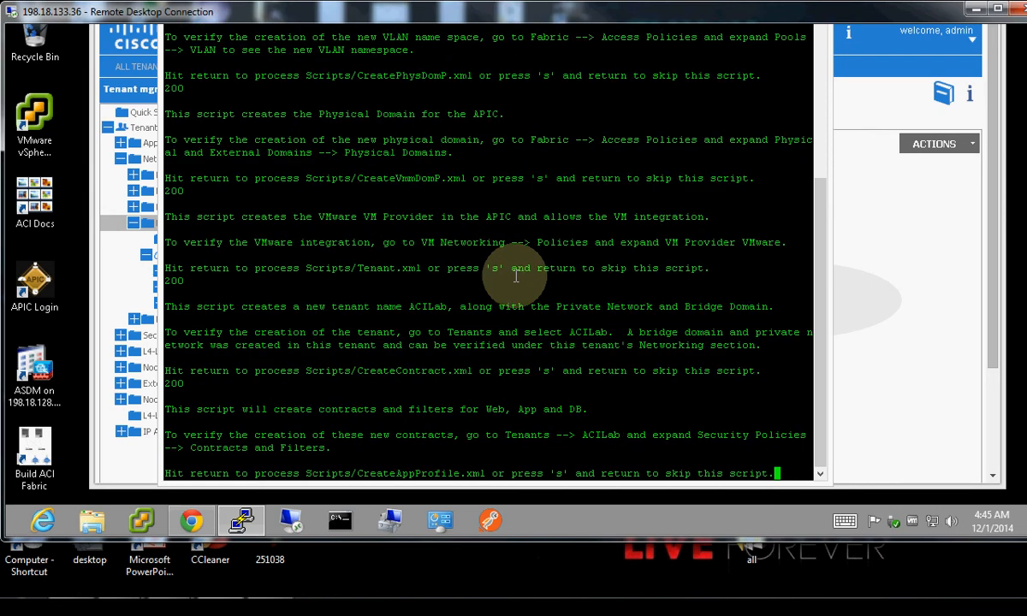
pyautogui.press('Return')
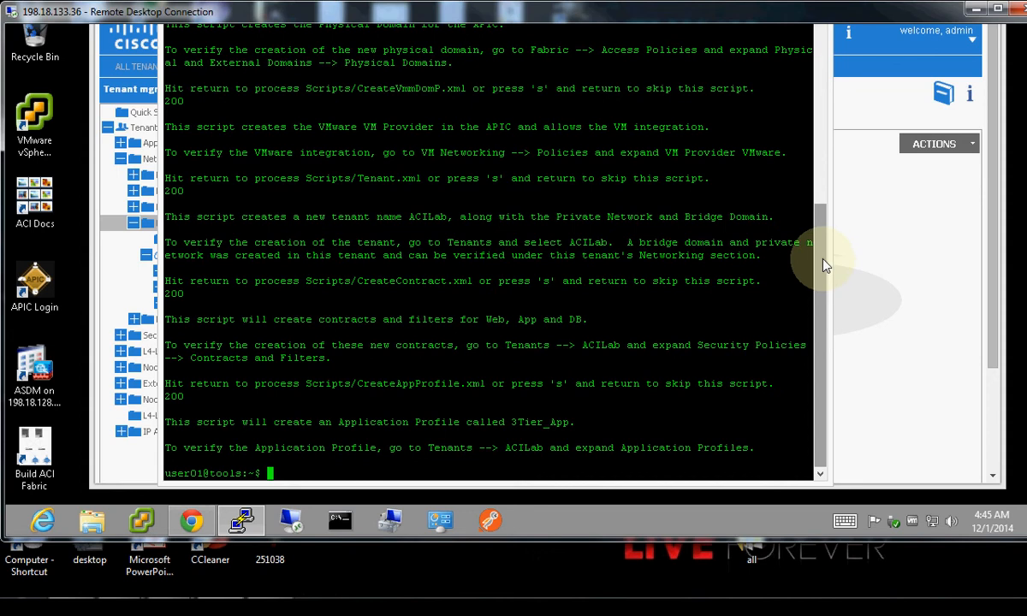
pyautogui.moveTo(822, 260)
pyautogui.mouseDown()
pyautogui.moveTo(823, 250)
pyautogui.moveTo(826, 275)
pyautogui.mouseUp()
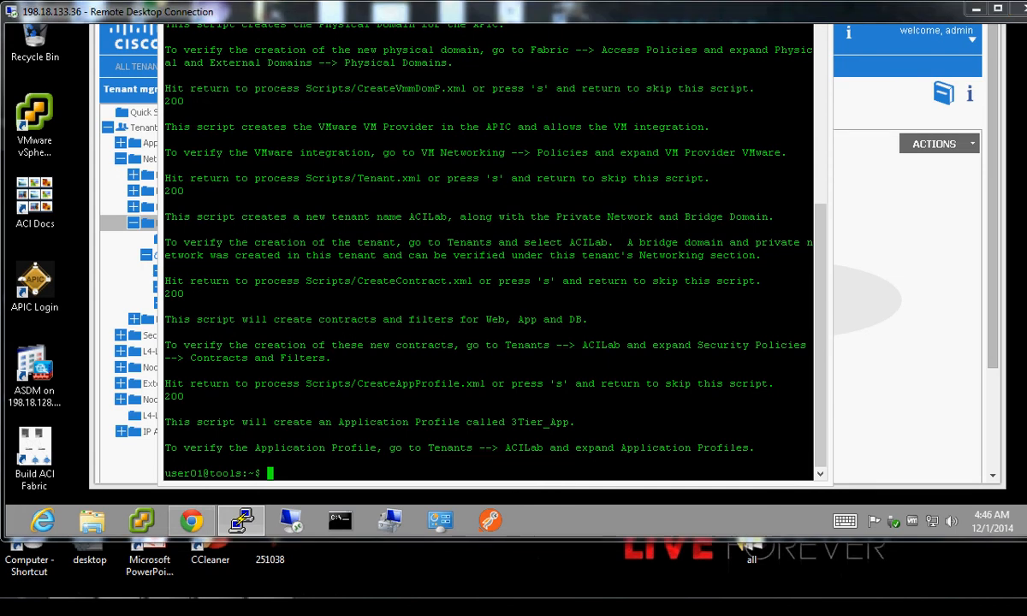
# Expand vmm's Networks to reveal extMgmt and view its empty Route Profiles page.
pyautogui.click(948, 257)
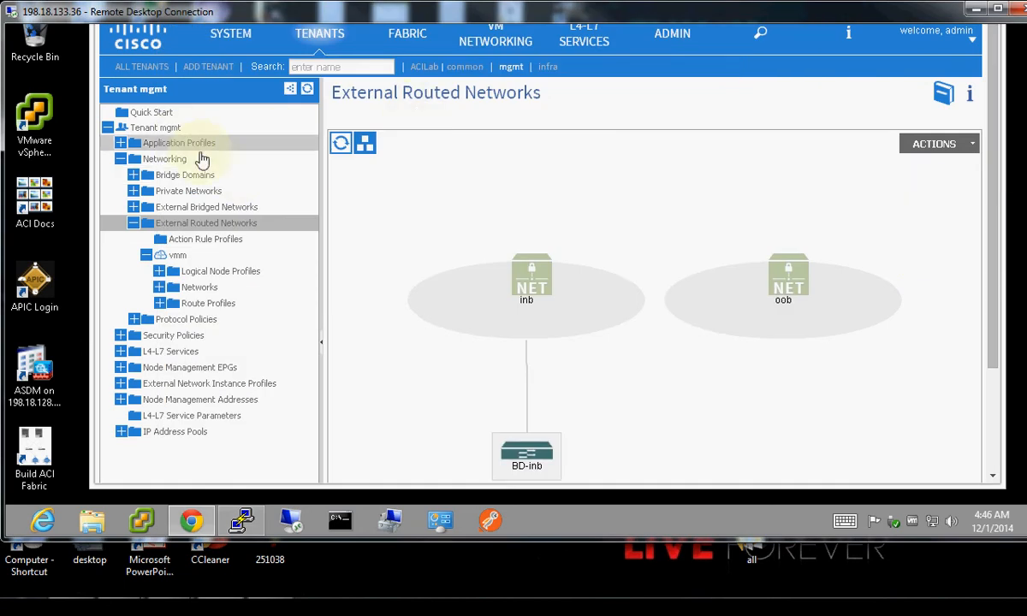
pyautogui.click(175, 255)
pyautogui.click(146, 255)
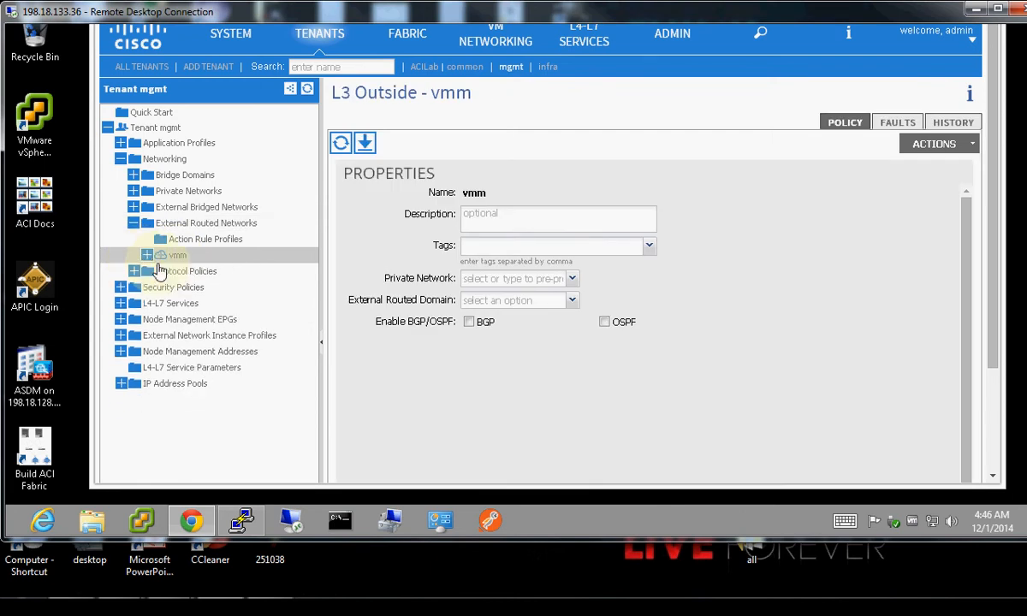
pyautogui.click(147, 256)
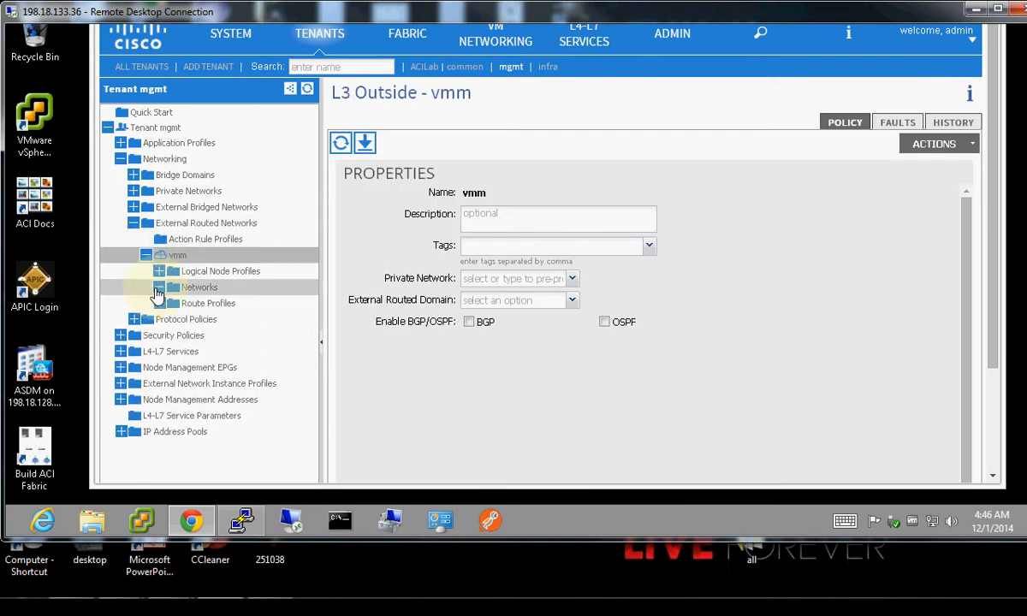
pyautogui.click(159, 287)
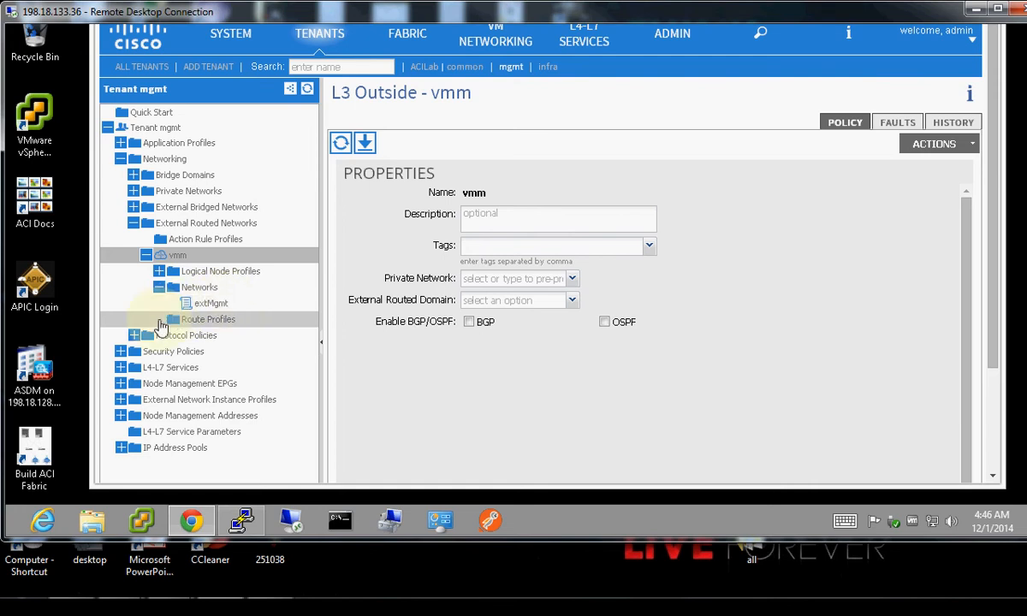
pyautogui.click(159, 319)
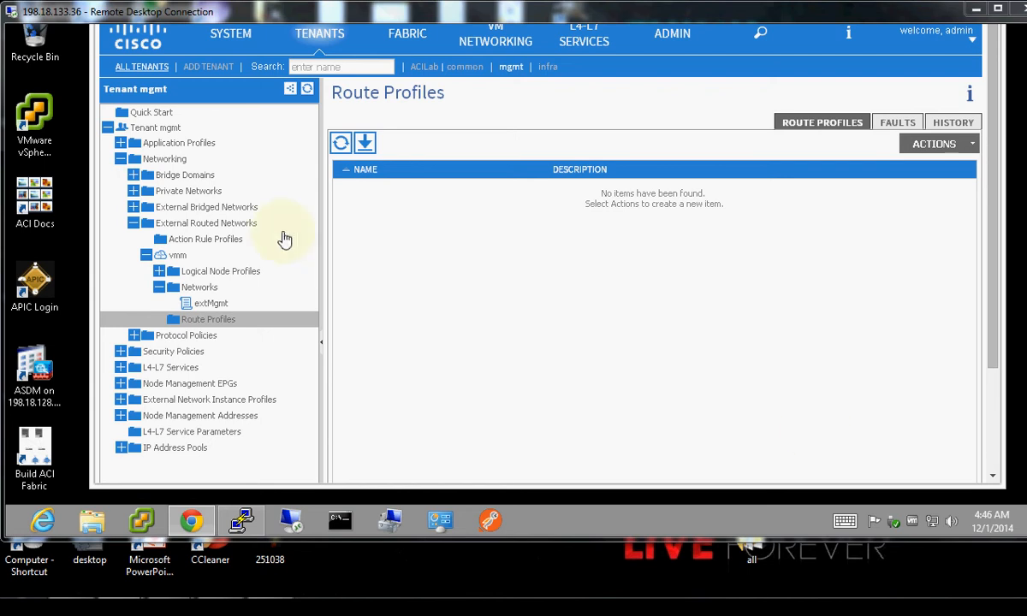
# Launch vSphere Client and log in to vcva.dcloud.cisco.com with the Windows session credentials.
pyautogui.click(32, 144)
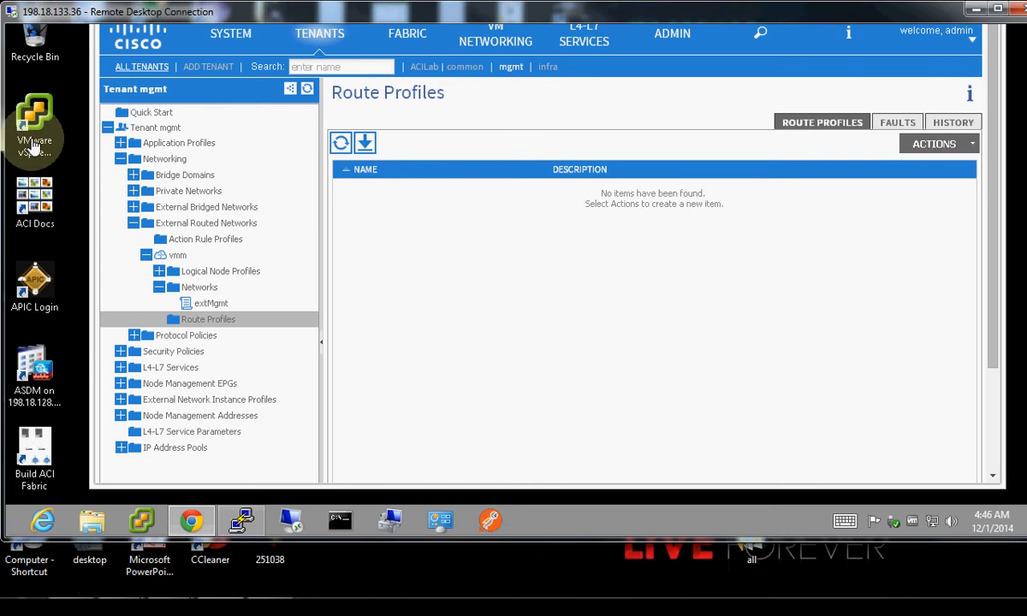
pyautogui.doubleClick(33, 144)
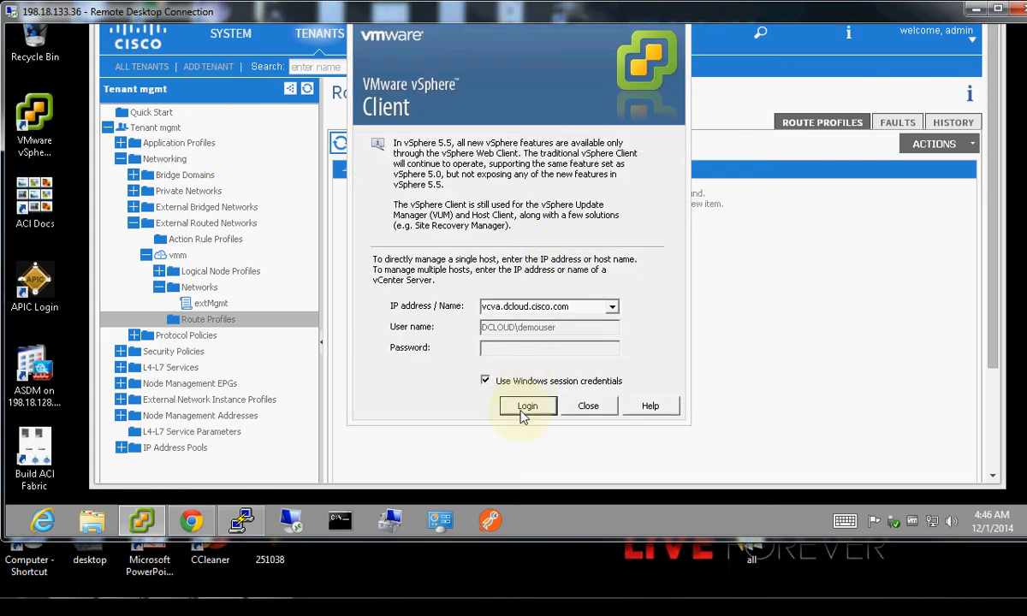
pyautogui.click(521, 406)
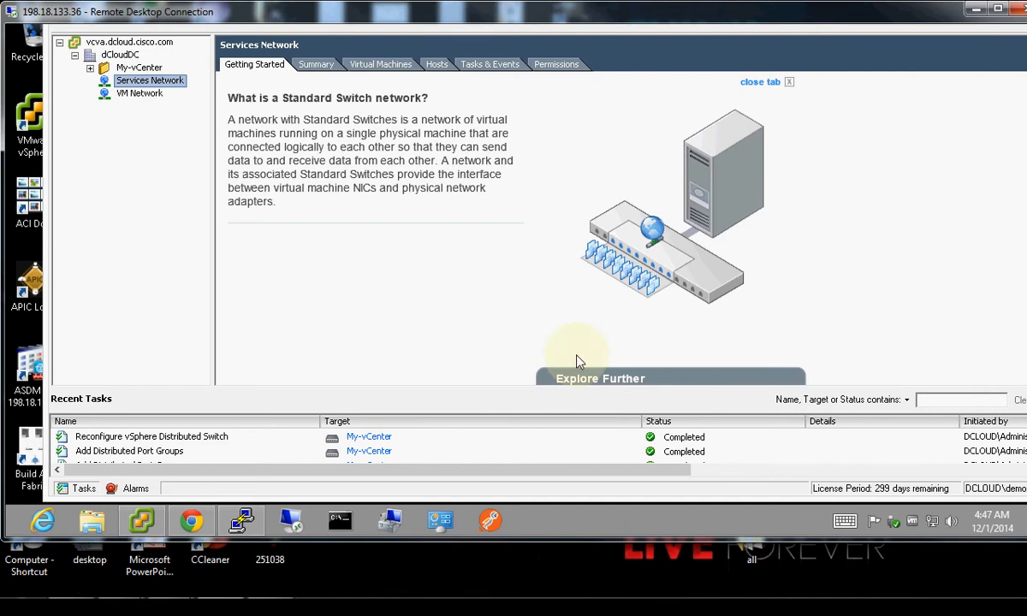
pyautogui.moveTo(1026, 174); pyautogui.dragTo(1025, 64)
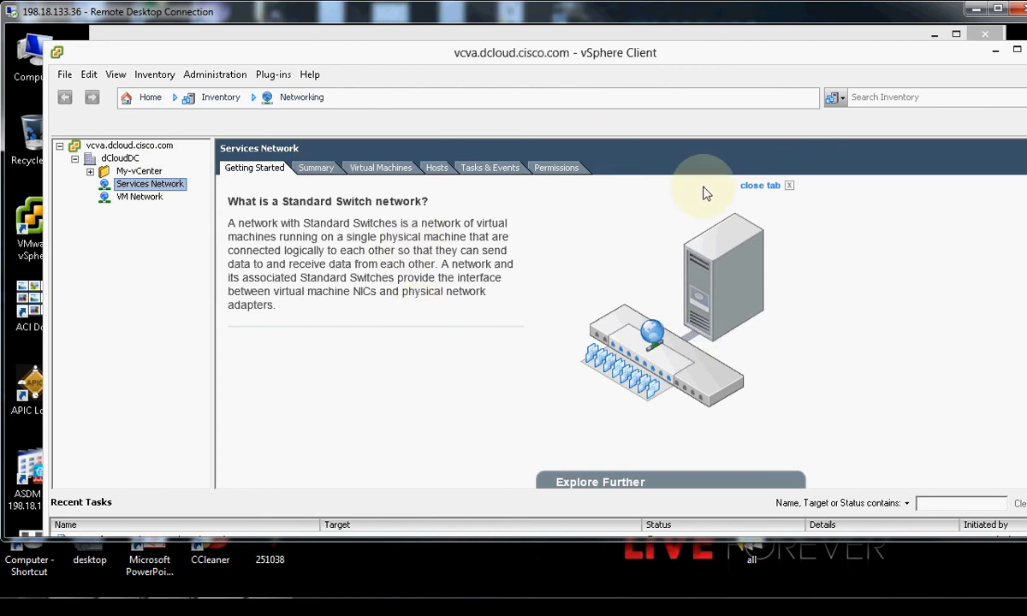
# Expand the My-vCenter distributed switch to list DVUplinks-1069 and the App, DB, L3Ext and Web EPG port groups.
pyautogui.click(90, 172)
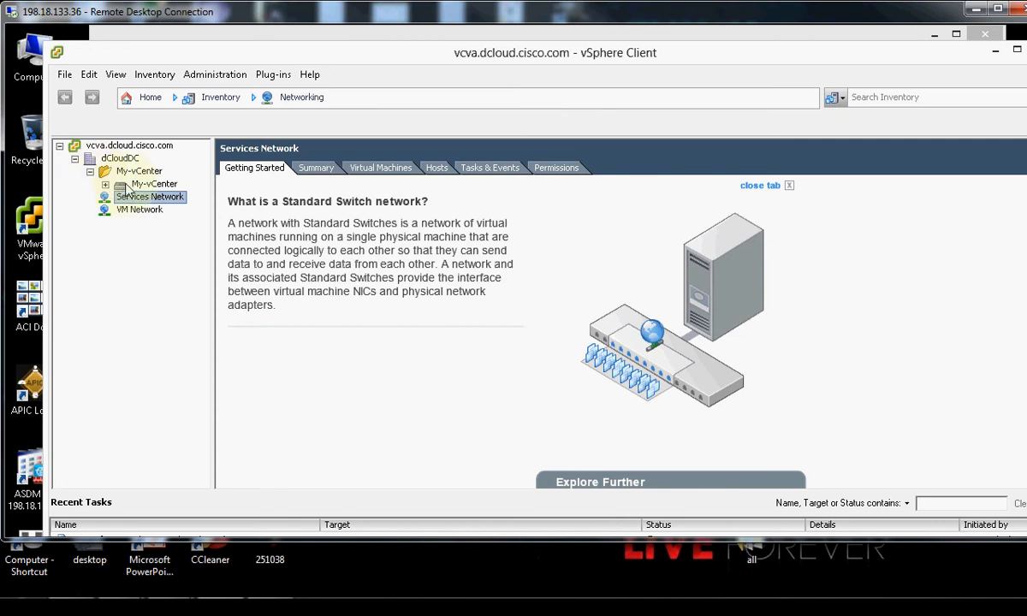
pyautogui.click(126, 186)
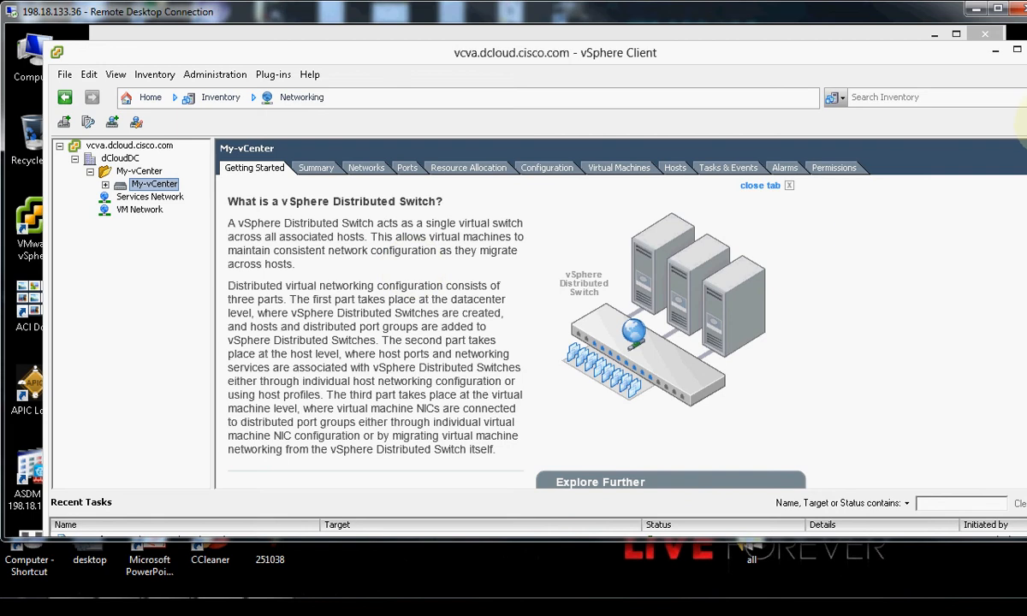
pyautogui.moveTo(1026, 120)
pyautogui.mouseDown()
pyautogui.moveTo(1026, 189)
pyautogui.moveTo(1026, 137)
pyautogui.mouseUp()
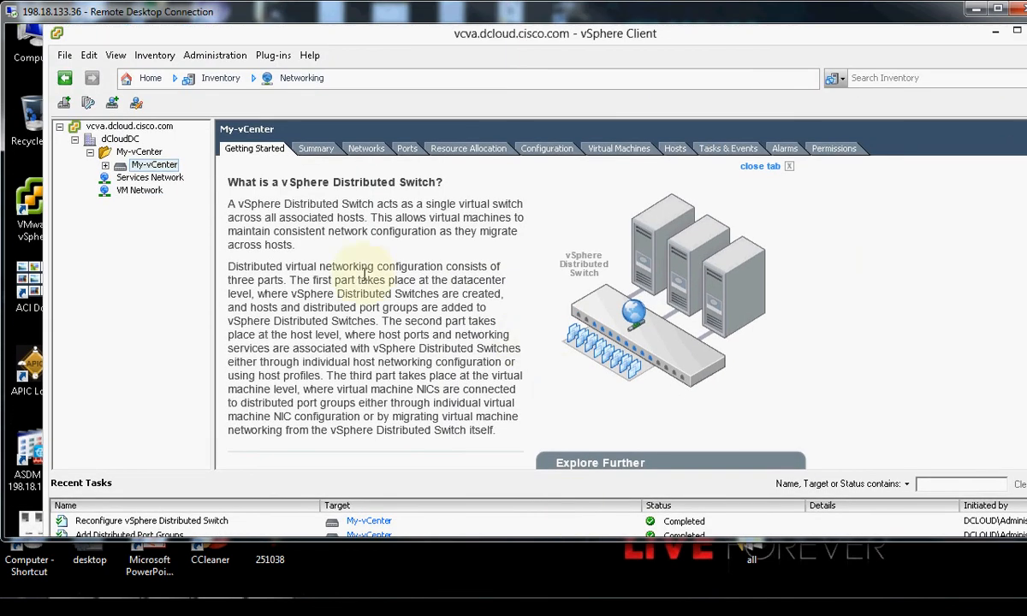
pyautogui.scroll(-3, 266, 270)
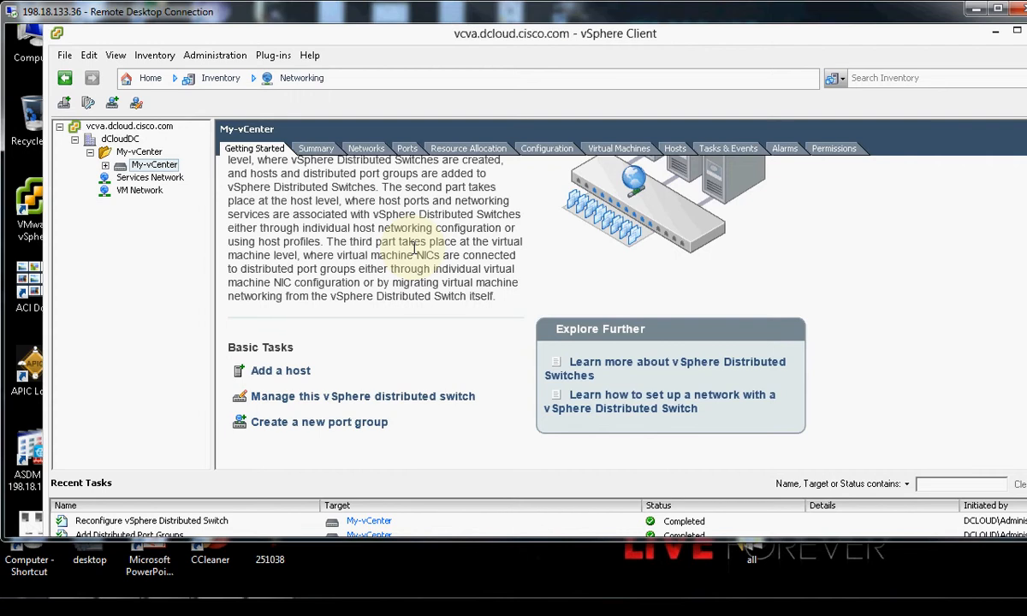
pyautogui.scroll(3, 402, 244)
pyautogui.scroll(-3, 368, 244)
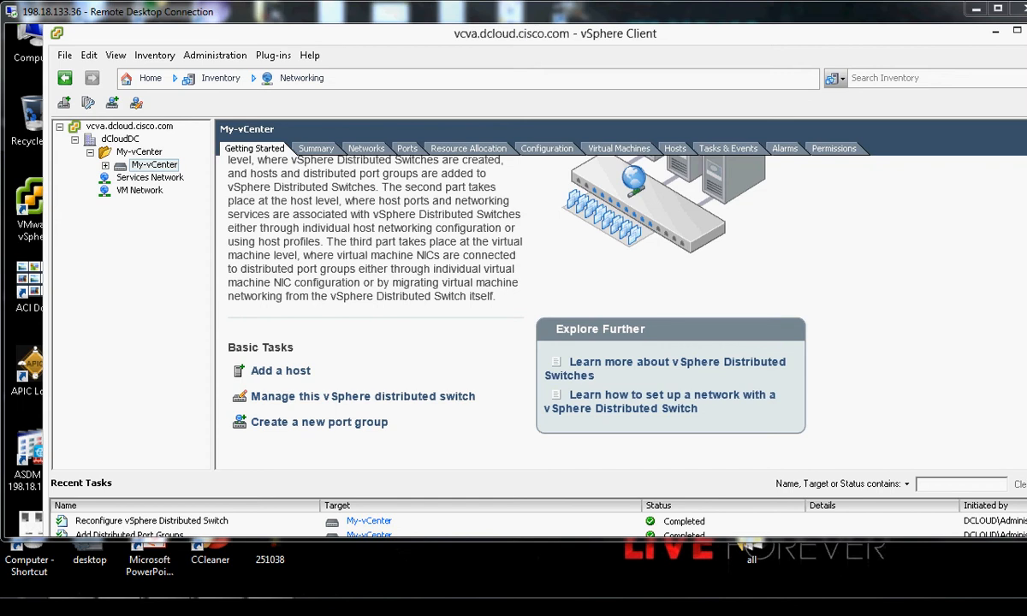
pyautogui.click(106, 165)
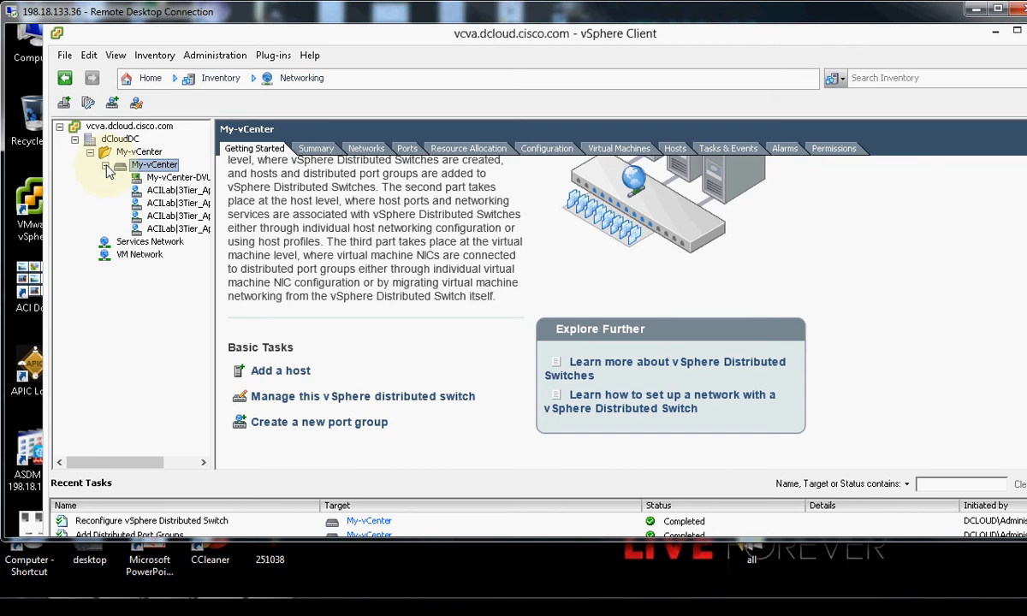
pyautogui.moveTo(121, 468); pyautogui.dragTo(216, 471)
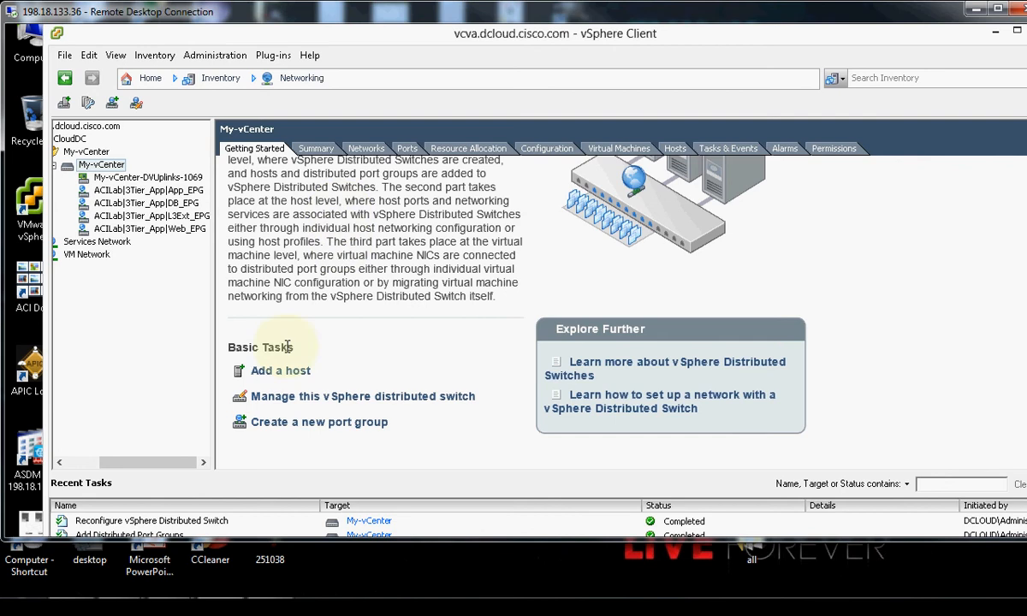
# Add vesx1 and vesx2 to My-vCenter with each host's vmnic2 as uplink, keeping the remaining wizard defaults.
pyautogui.click(282, 376)
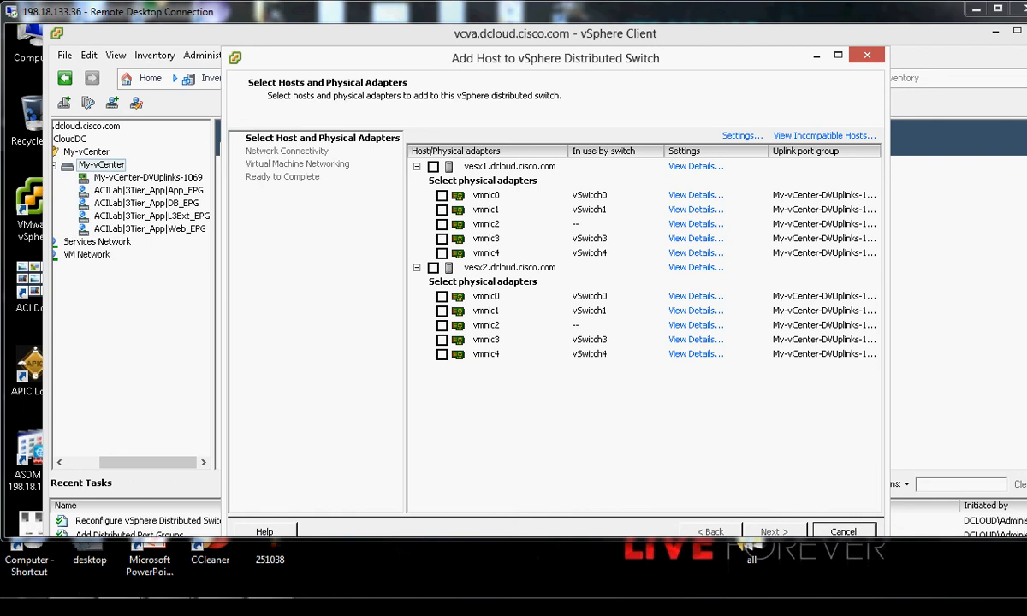
pyautogui.click(441, 224)
pyautogui.click(441, 325)
pyautogui.click(788, 532)
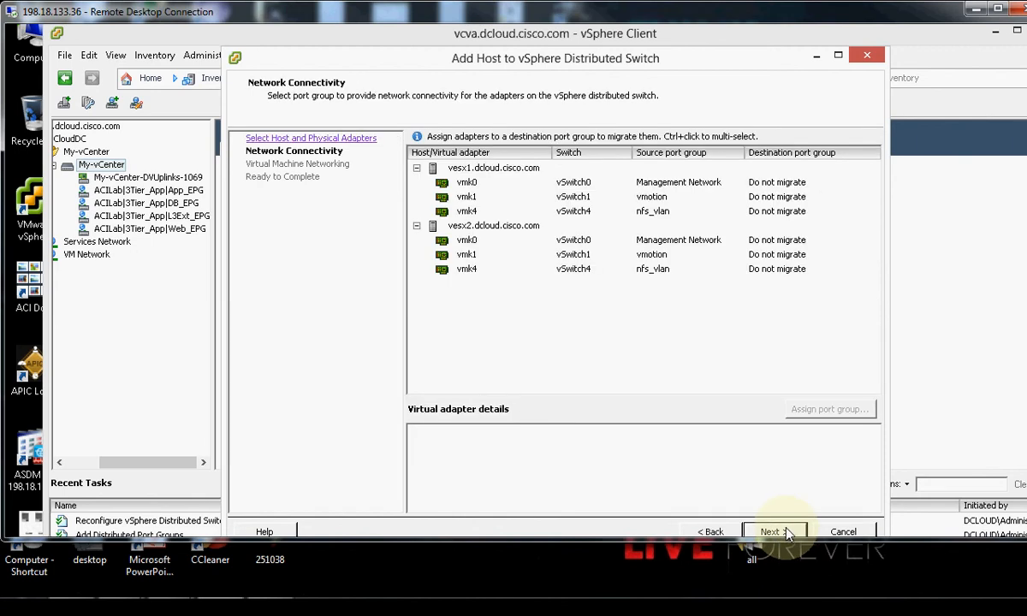
pyautogui.click(788, 532)
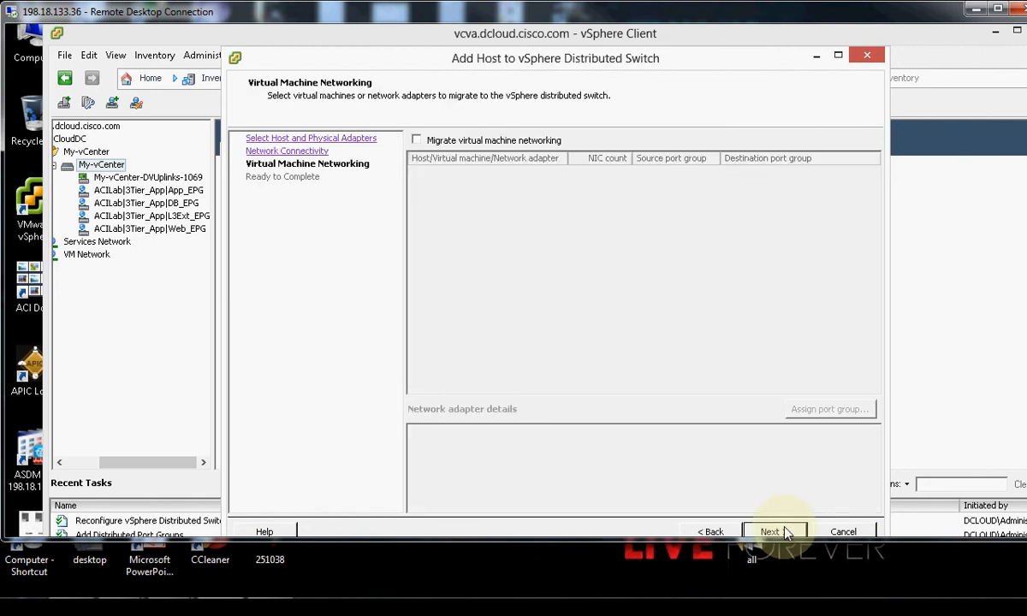
pyautogui.click(787, 532)
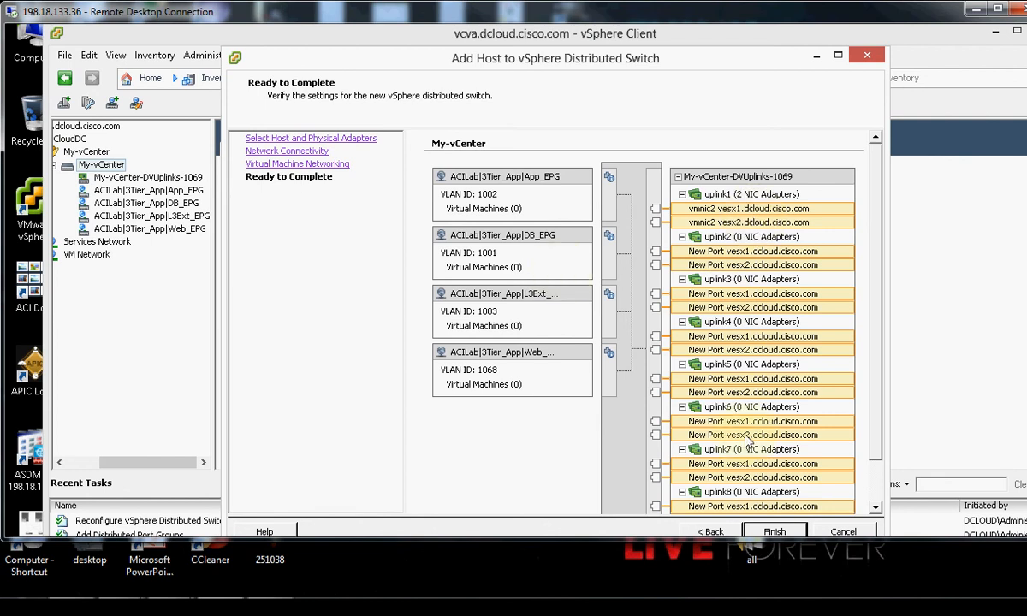
pyautogui.click(774, 531)
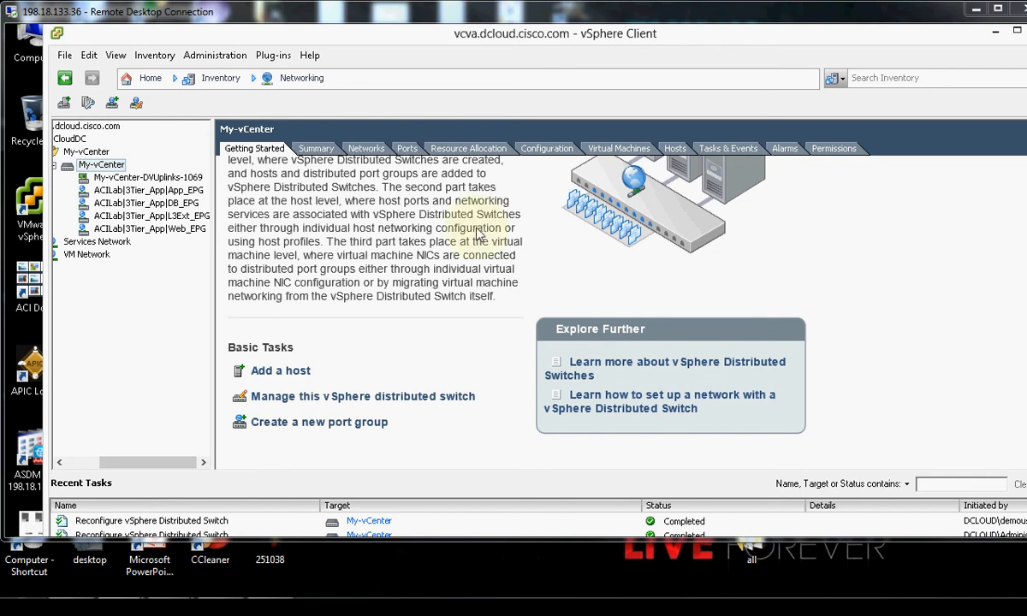
# Show My-vCenter's Hosts tab to confirm vesx1 and vesx2 are Connected with VDS status Up.
pyautogui.click(674, 149)
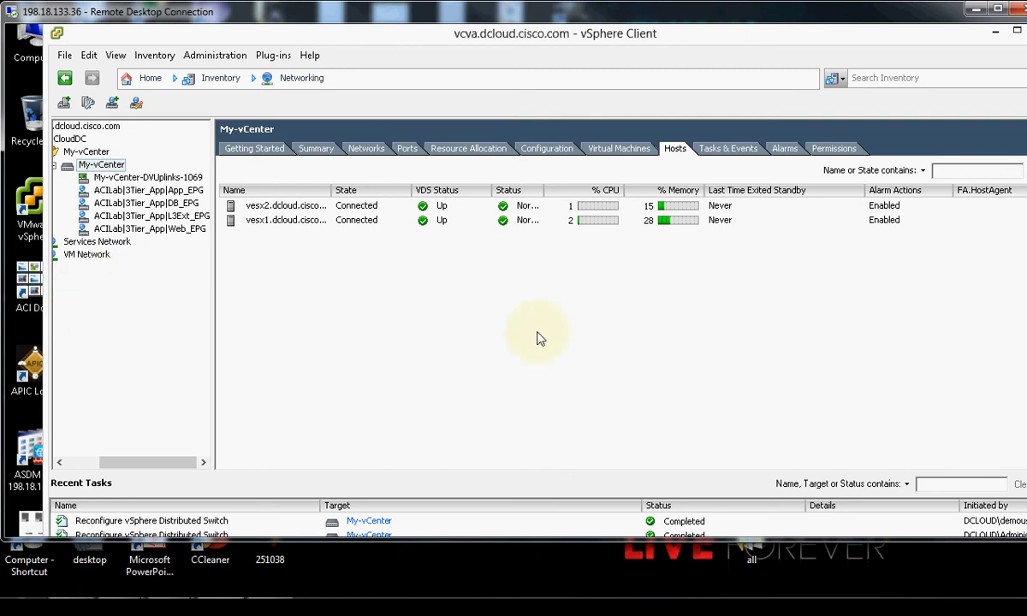
# Launch ASDM, accept the certificate warning, and sign in with the administrator username and password.
pyautogui.doubleClick(14, 462)
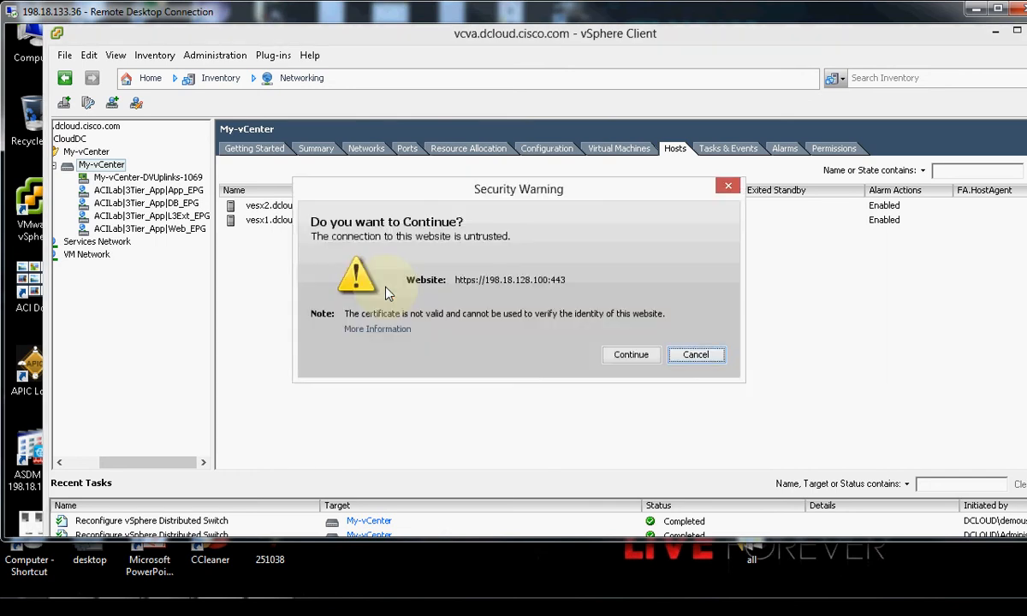
pyautogui.click(633, 355)
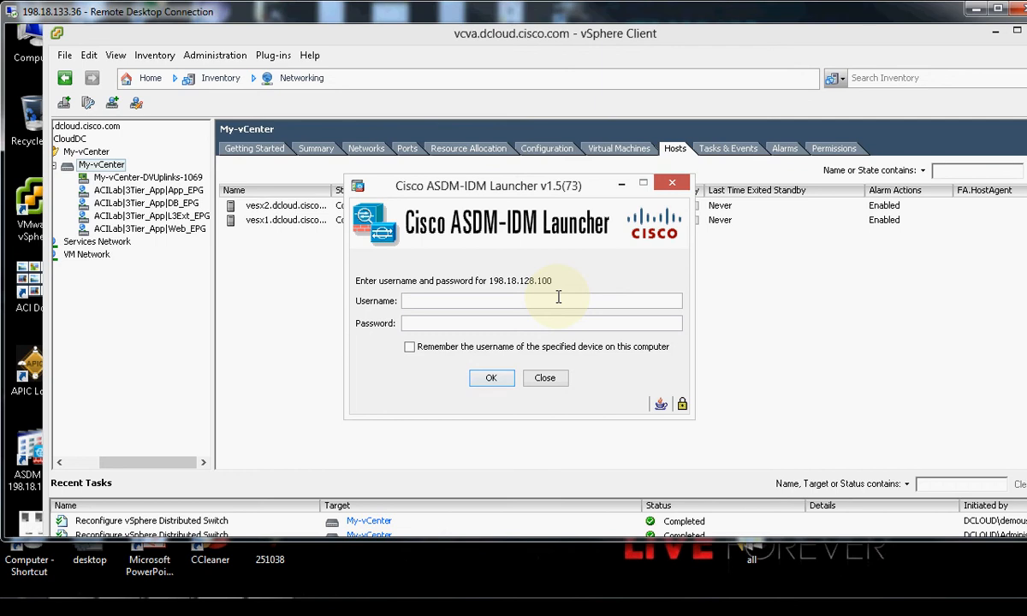
pyautogui.write('admin')
pyautogui.press('Tab')
pyautogui.write('C1sco12345')
pyautogui.click(495, 379)
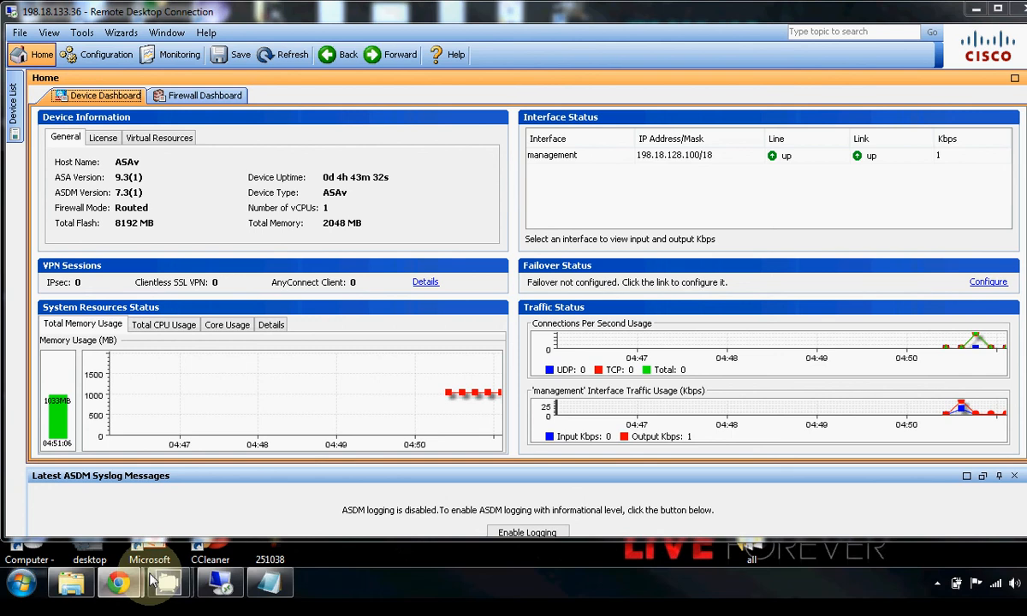
# Review the ASAv Device Dashboard, then minimize ASDM to return to vSphere Client.
pyautogui.moveTo(1026, 111); pyautogui.dragTo(1026, 93)
pyautogui.click(962, 33)
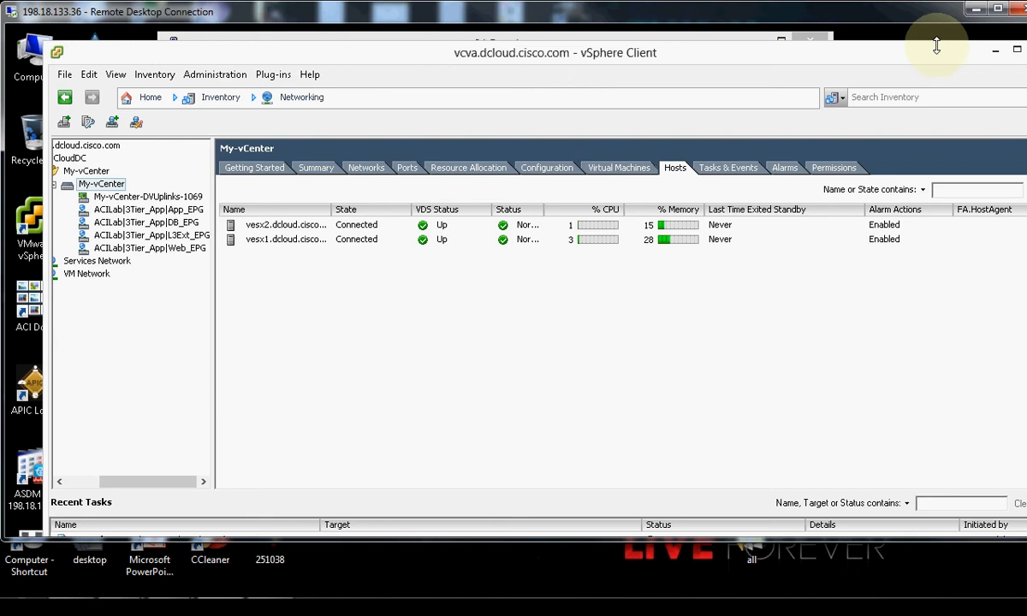
# Run ./request.py Scripts/Build_Lab6.cfg in PuTTY to import the ASAv package and create the device cluster.
pyautogui.click(995, 51)
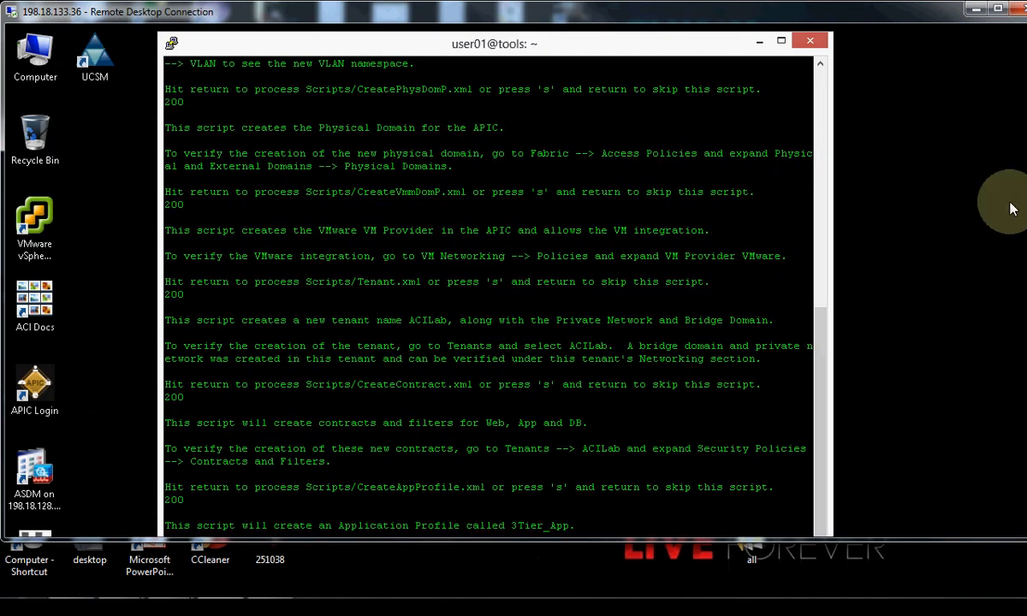
pyautogui.moveTo(1026, 141); pyautogui.dragTo(1026, 329)
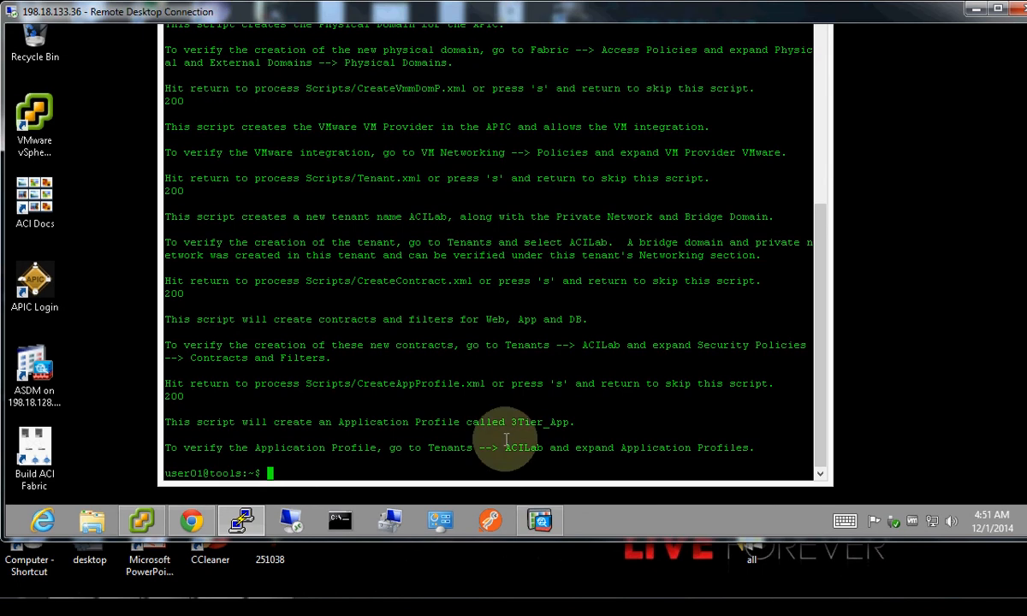
pyautogui.rightClick(429, 462)
pyautogui.press('Return')
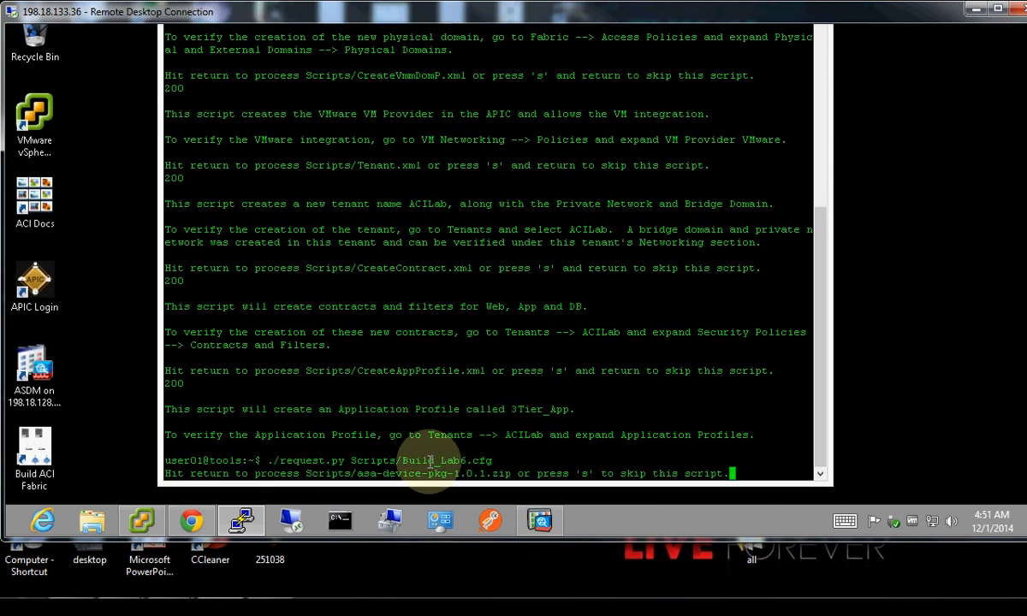
pyautogui.press('Return')
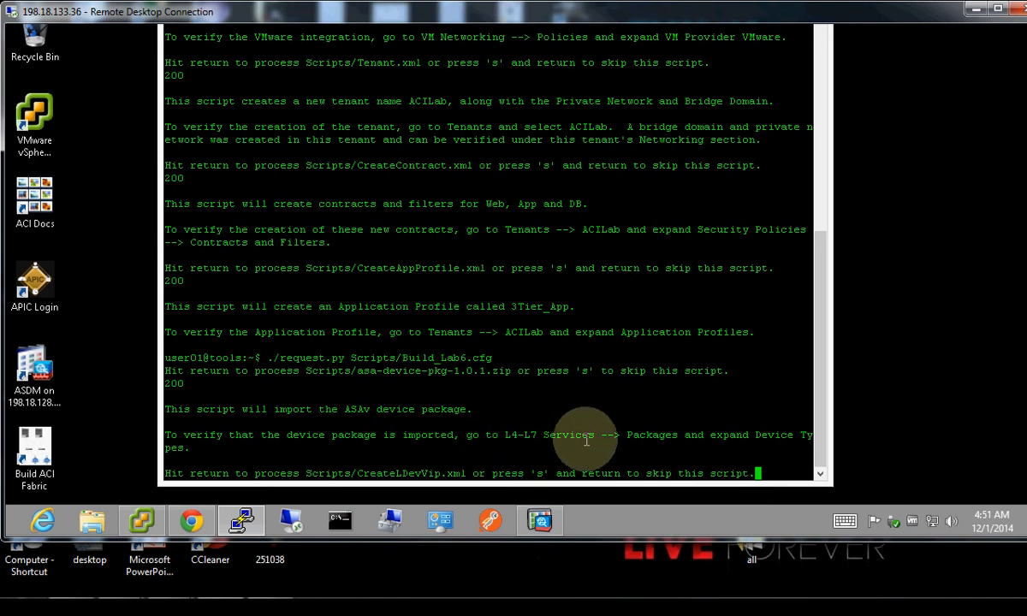
pyautogui.press('Return')
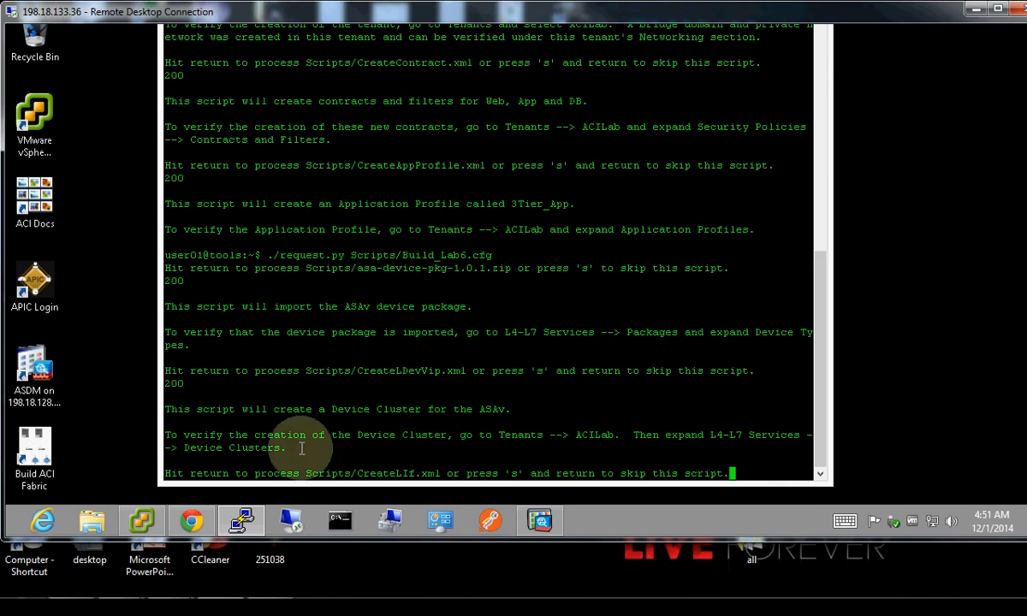
pyautogui.click(191, 521)
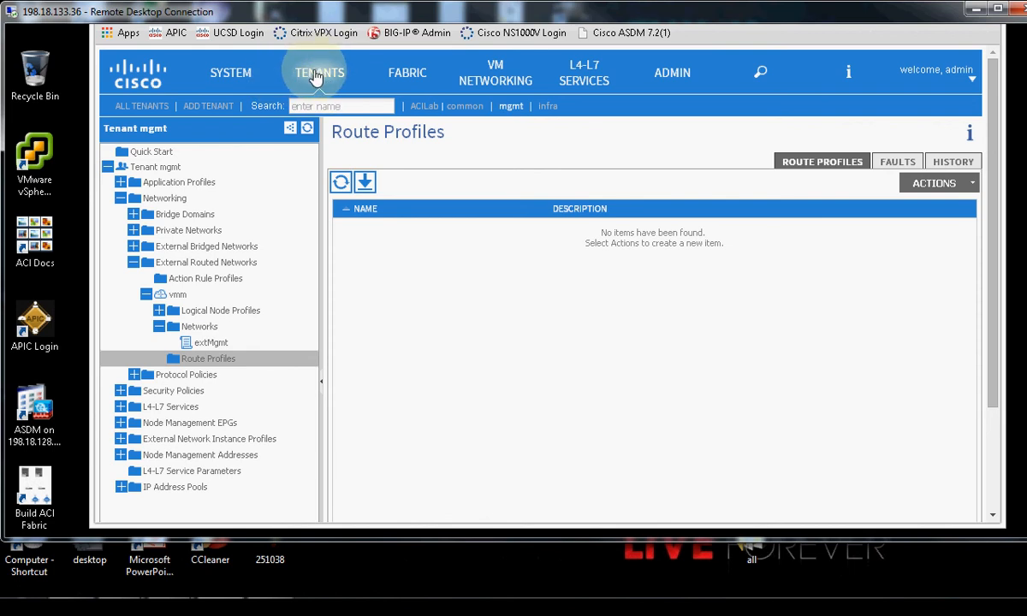
# Open the ACILab tenant's Networking view showing ACILab_VRF with BD-ACILab_BD1 and BD-ACILab_BD2.
pyautogui.click(424, 107)
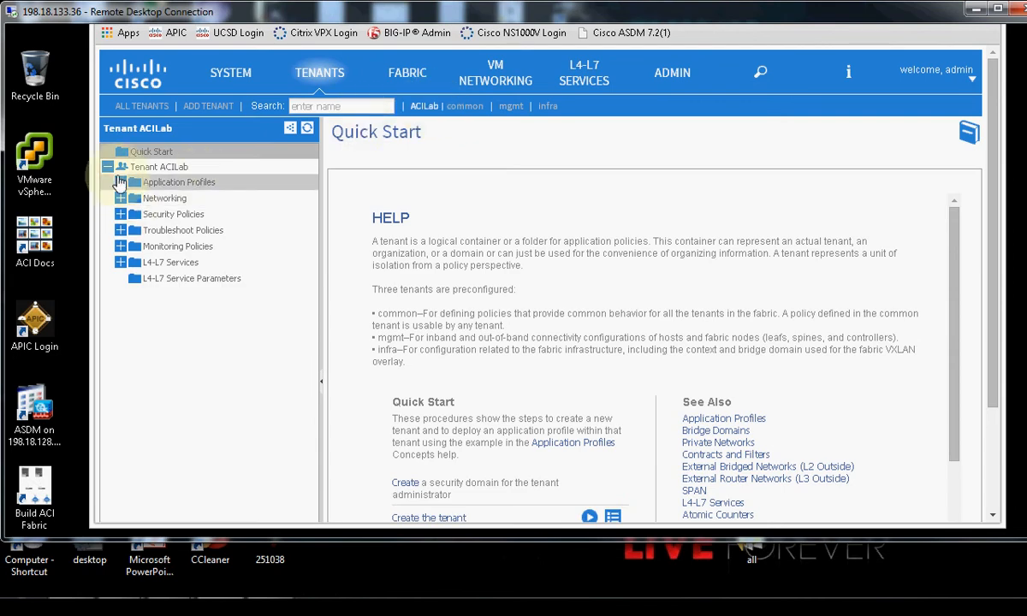
pyautogui.click(120, 263)
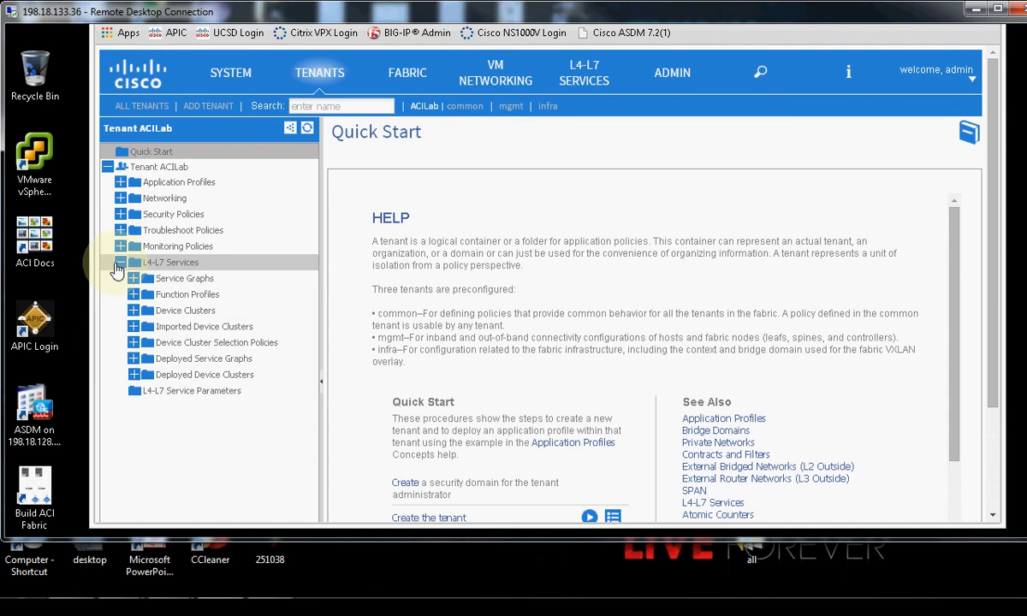
pyautogui.click(119, 263)
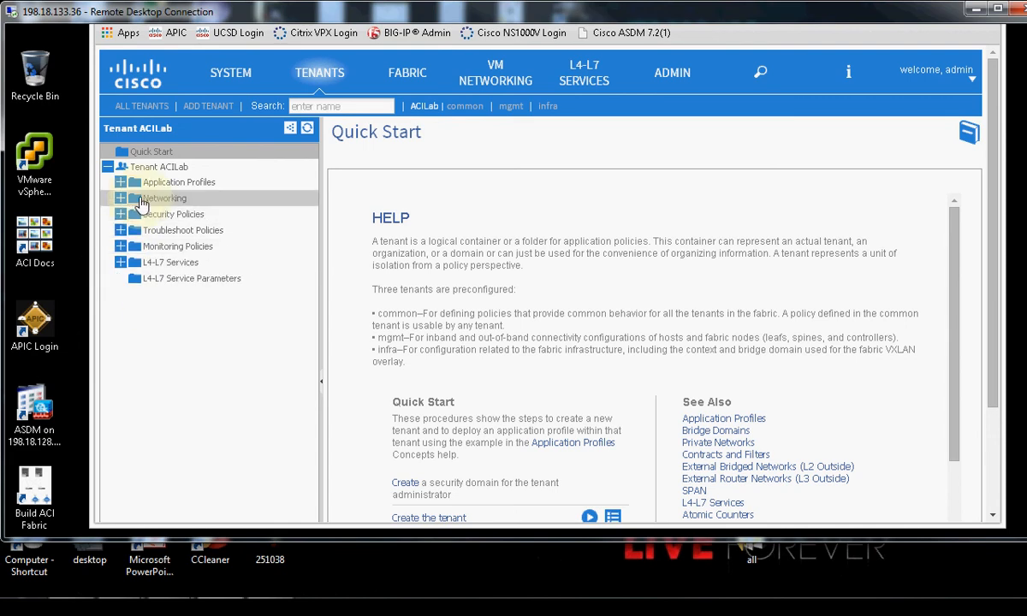
pyautogui.click(141, 201)
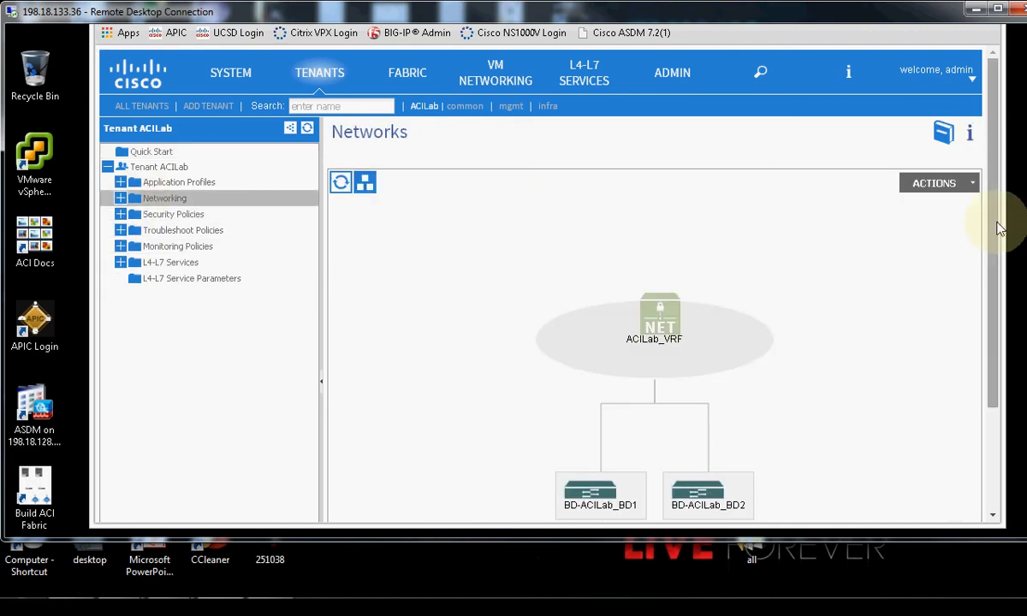
pyautogui.scroll(-2, 993, 270)
pyautogui.scroll(-3, 993, 270)
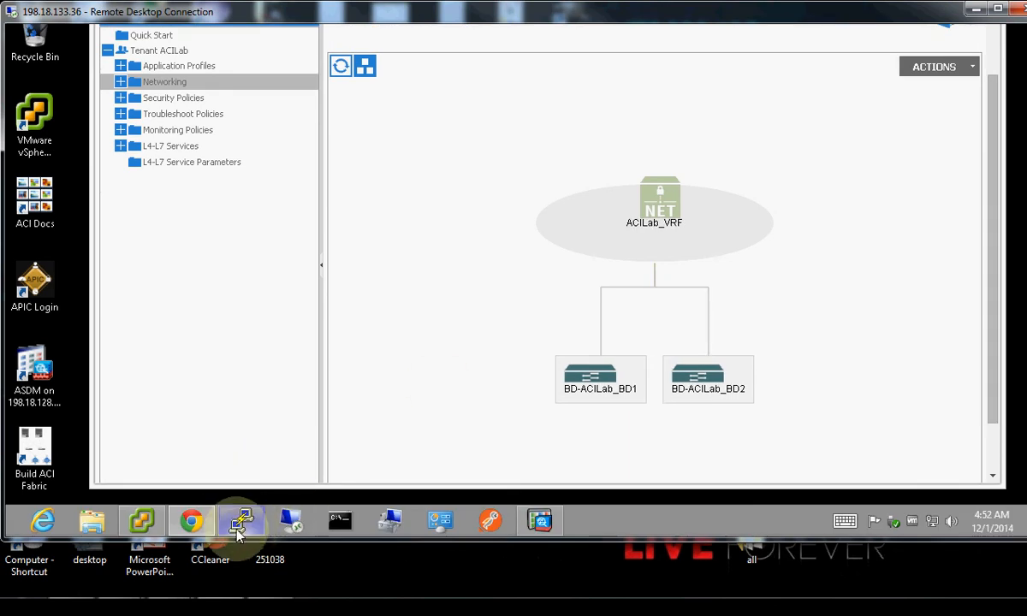
# Continue the PuTTY script through CreateLIf, CreateCDev, CreateGraphWithParams and AttachGraphToContract.
pyautogui.click(241, 520)
pyautogui.press('Return')
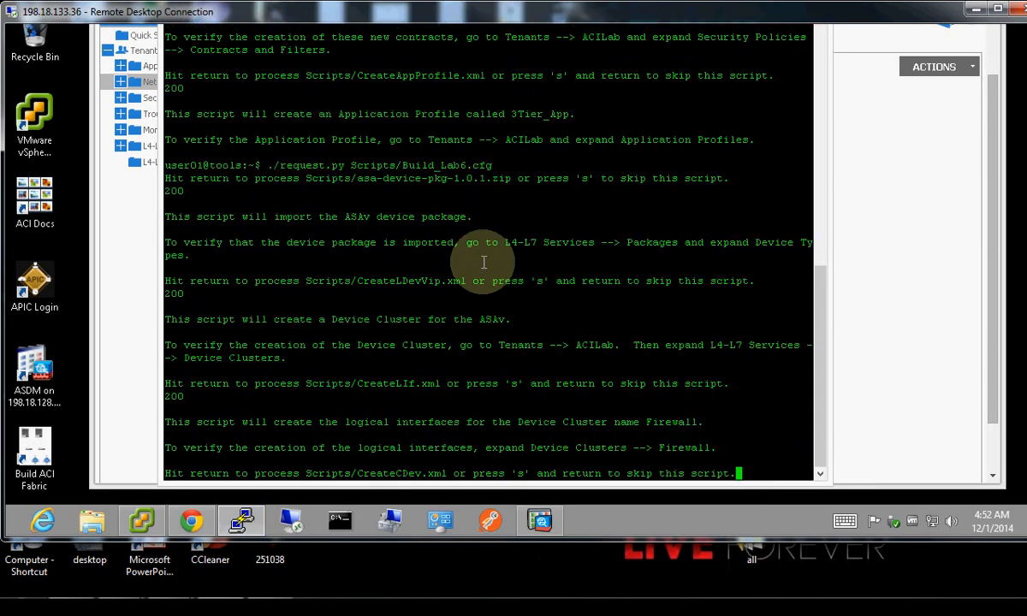
pyautogui.press('Return')
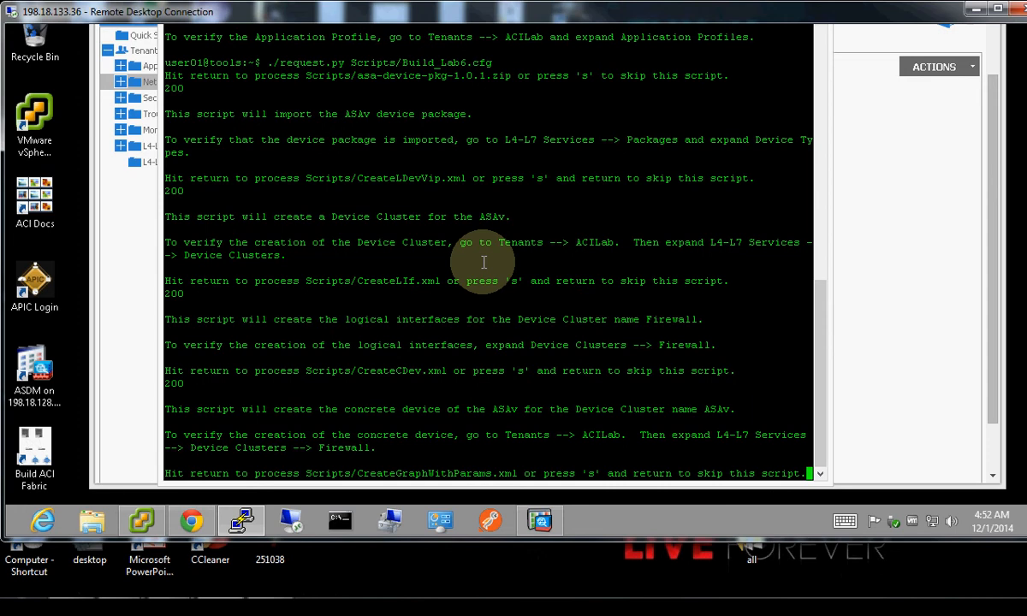
pyautogui.press('Return')
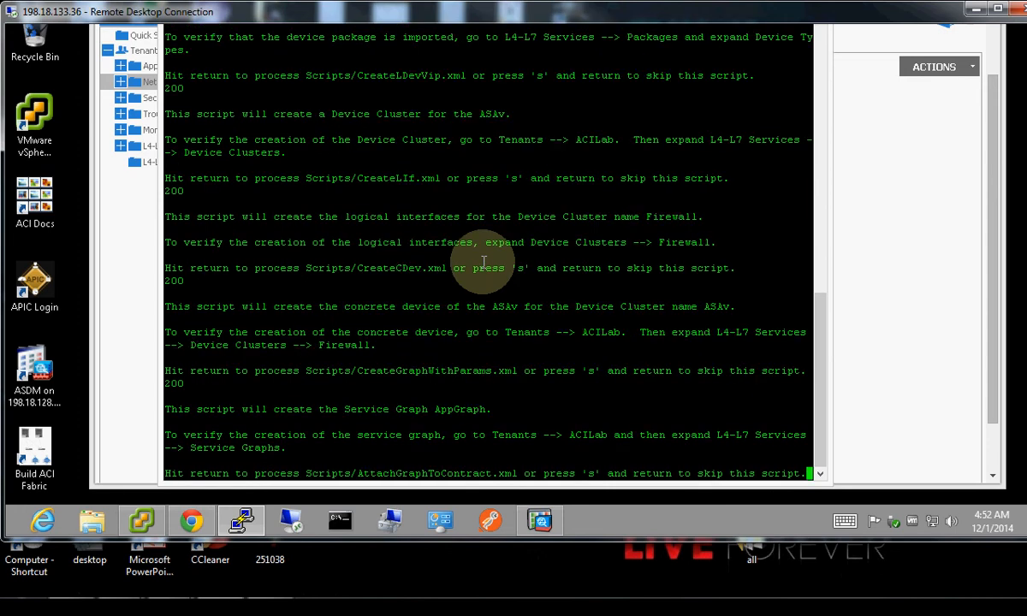
pyautogui.press('Return')
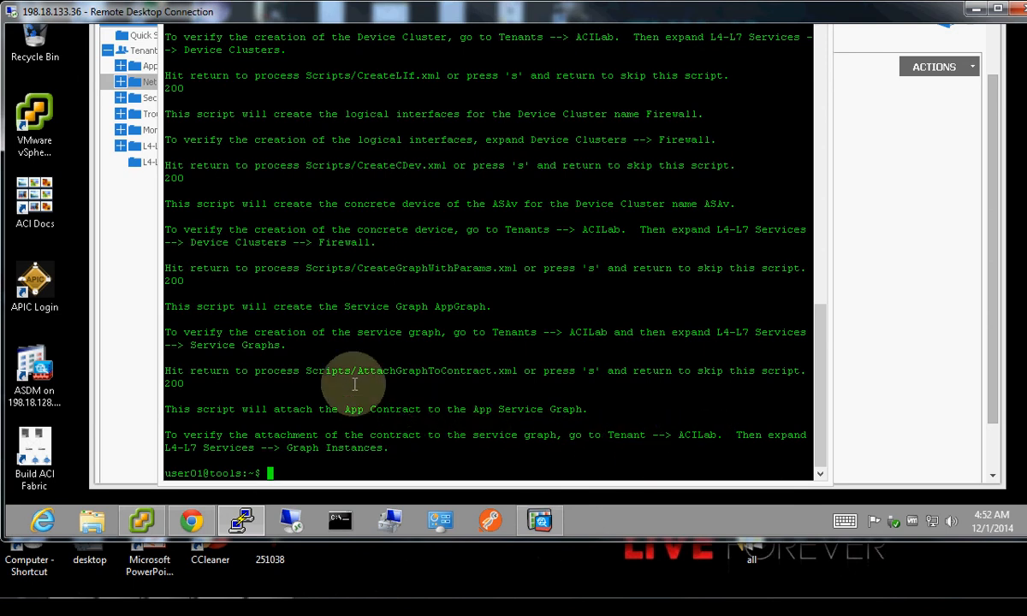
# Open FWGraph under ACILab's L4-L7 Service Graphs to view its consumer–FWNode–provider topology.
pyautogui.click(104, 316)
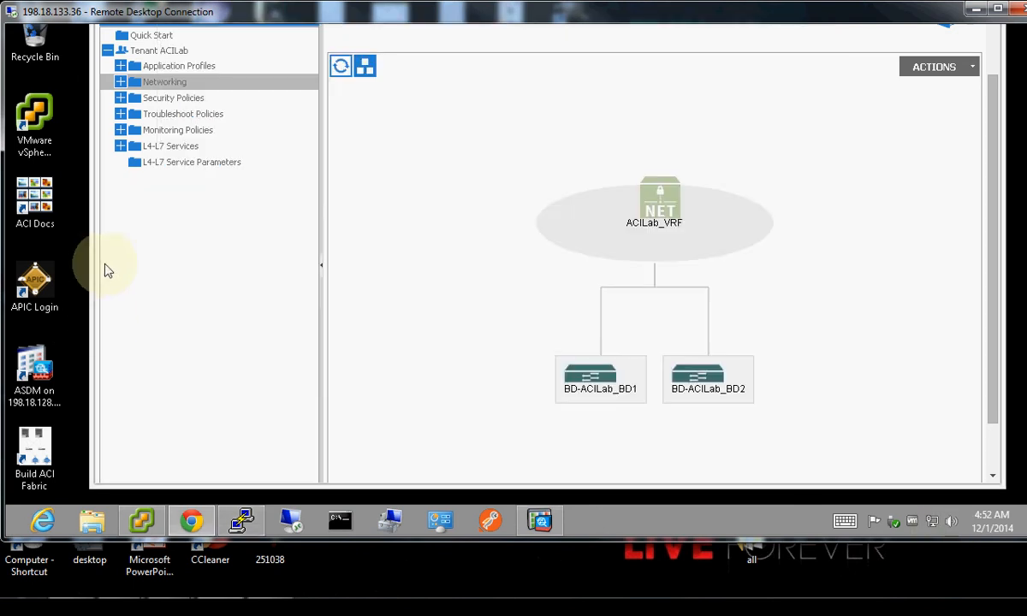
pyautogui.click(165, 148)
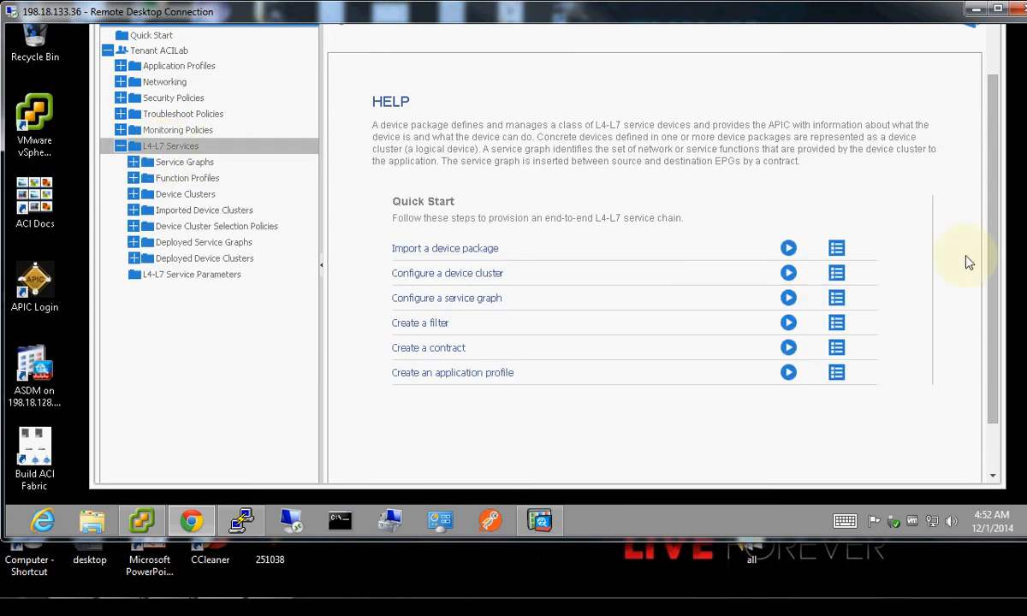
pyautogui.moveTo(1026, 172); pyautogui.dragTo(1026, 85)
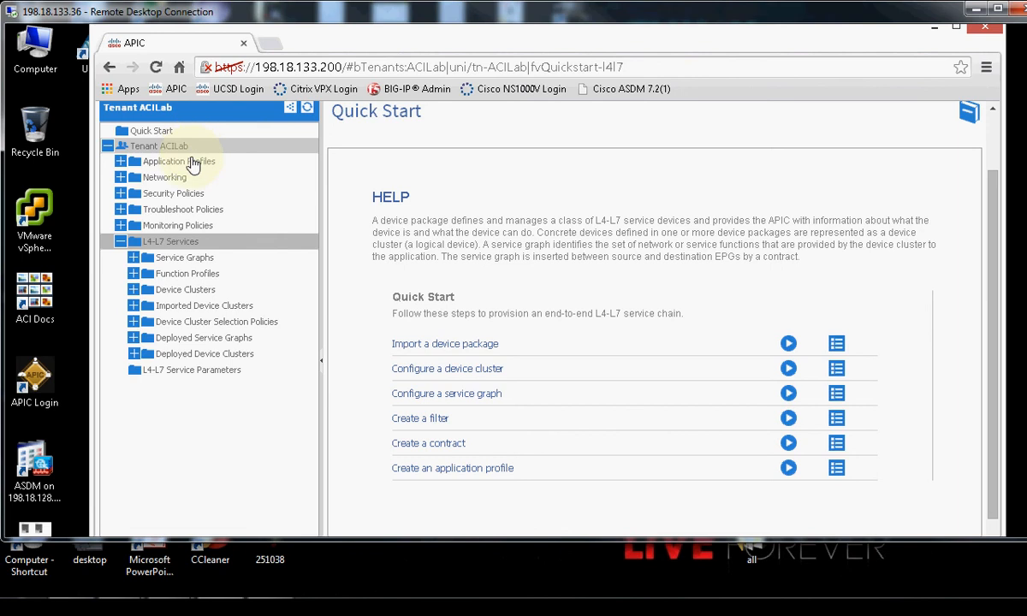
pyautogui.scroll(2, 908, 231)
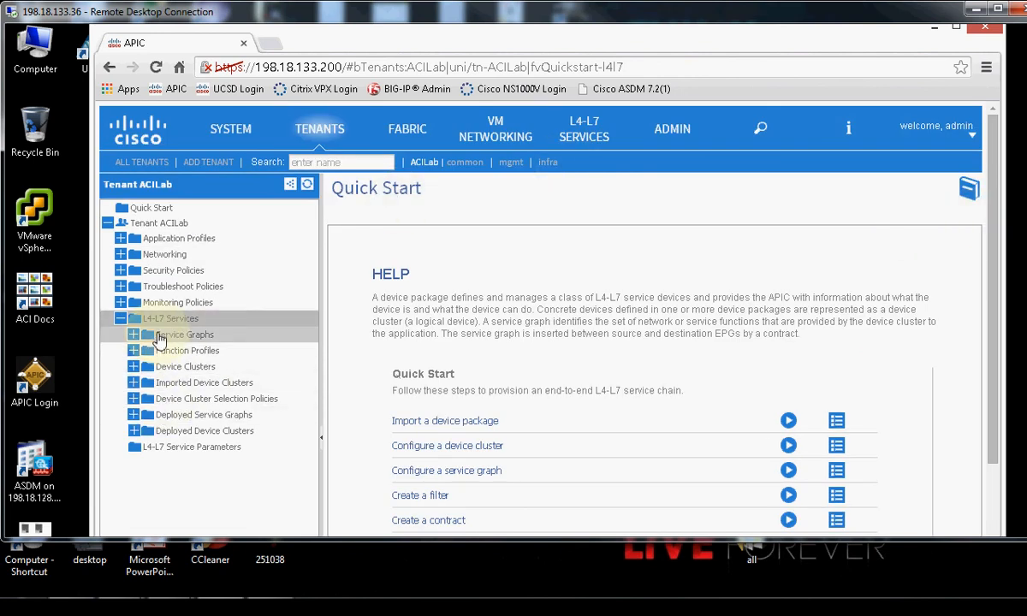
pyautogui.click(159, 337)
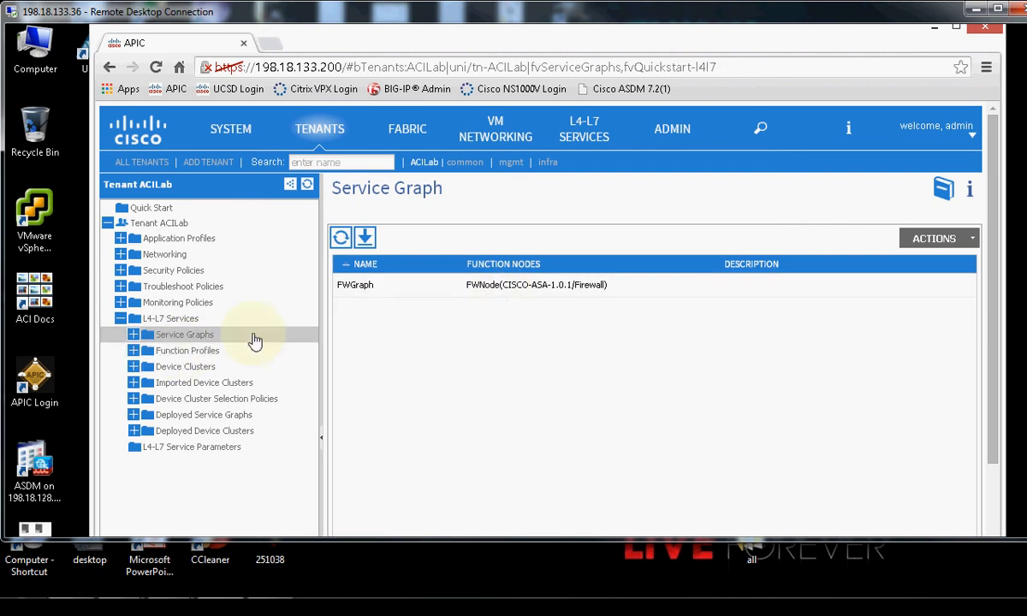
pyautogui.click(133, 334)
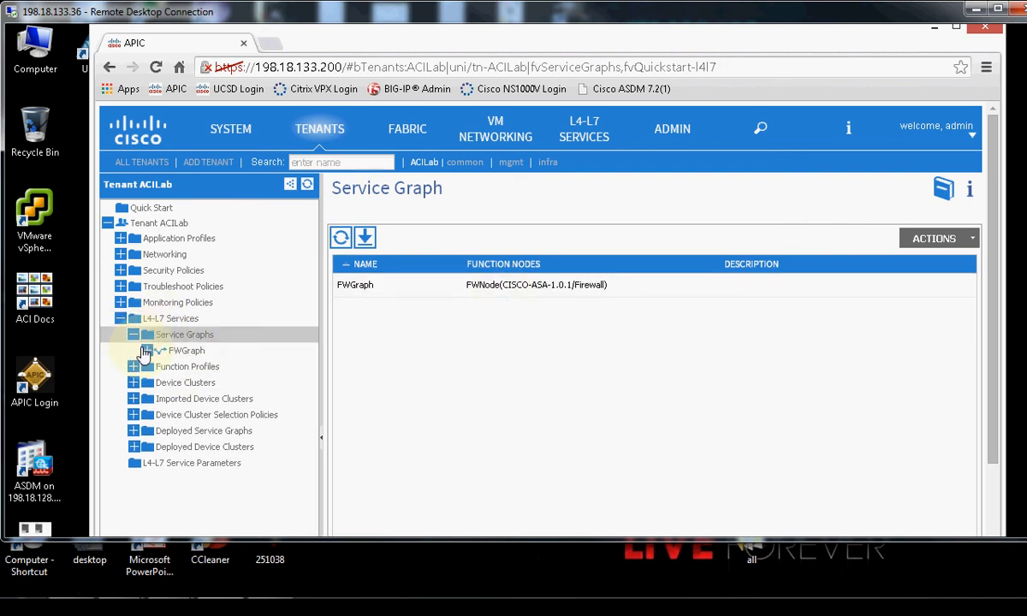
pyautogui.click(174, 354)
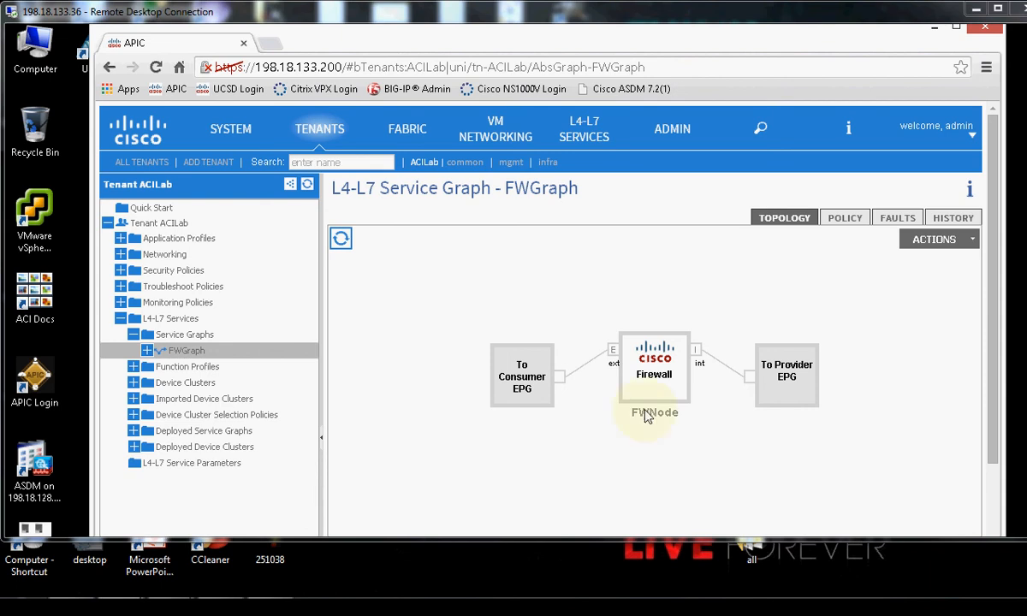
# Review FWNode's CISCO-ASA-1.0.1/Firewall GoTo device config parameters under FWGraph, then list ACILab's device clusters.
pyautogui.doubleClick(654, 366)
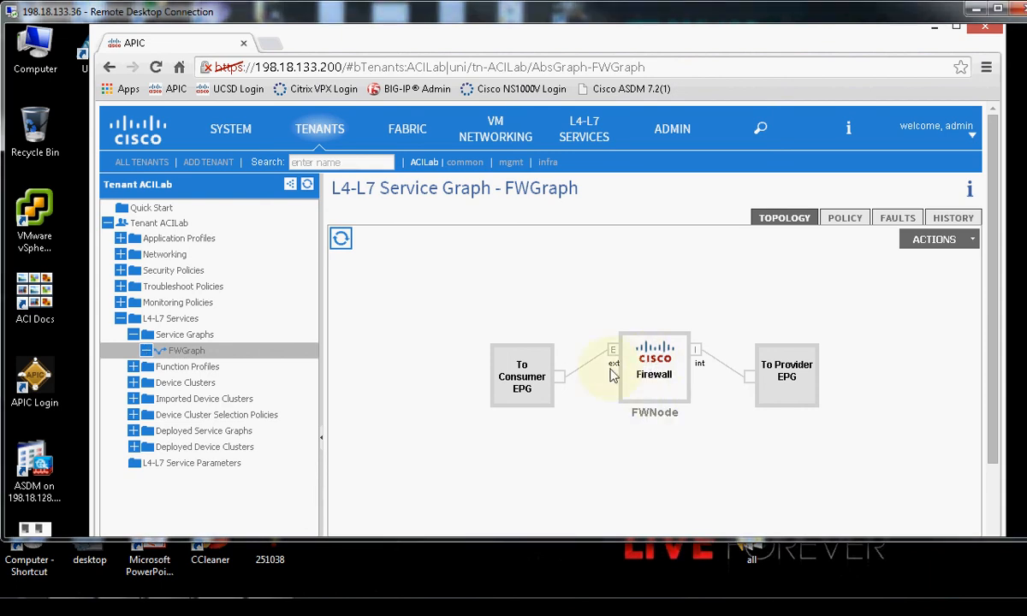
pyautogui.rightClick(654, 365)
pyautogui.click(699, 310)
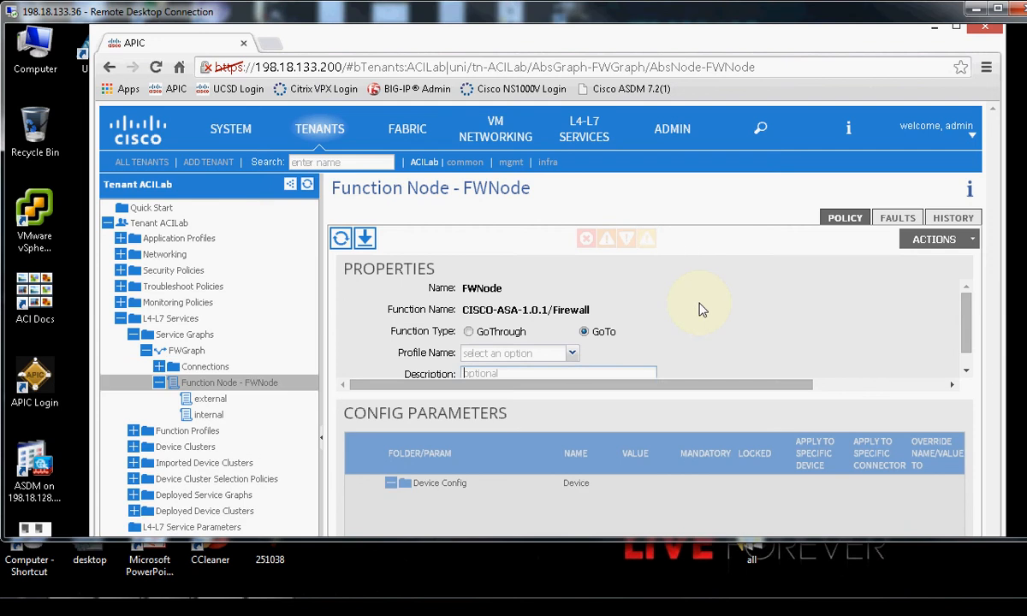
pyautogui.scroll(-1, 685, 310)
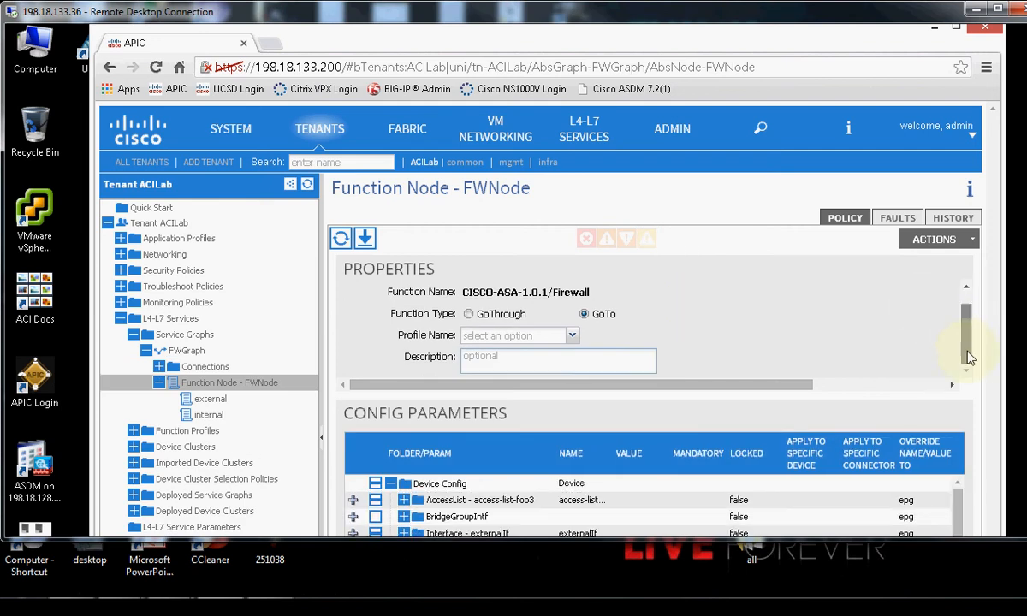
pyautogui.moveTo(1026, 239); pyautogui.dragTo(1026, 342)
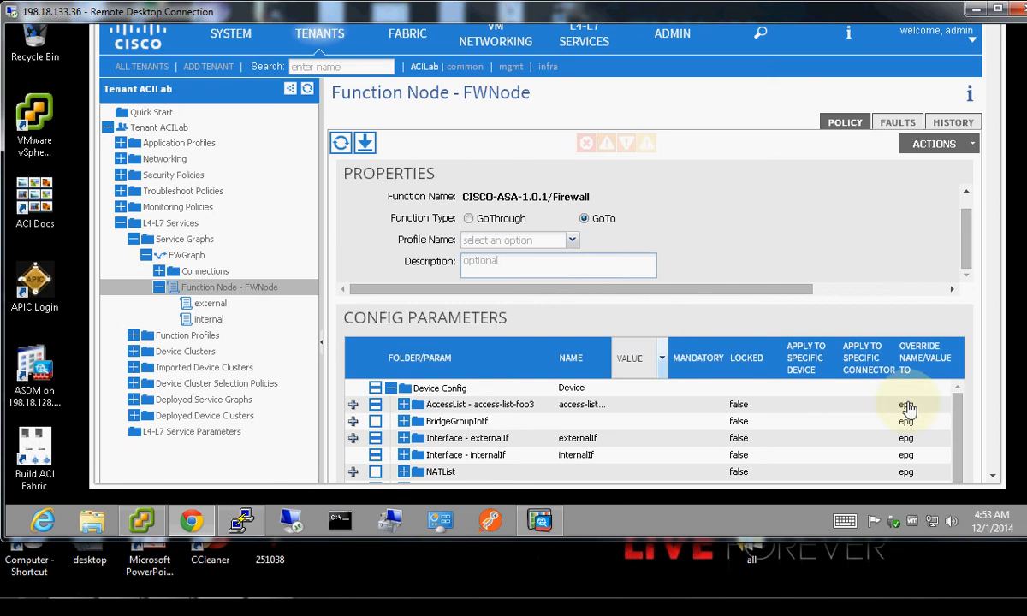
pyautogui.moveTo(960, 411); pyautogui.dragTo(960, 363)
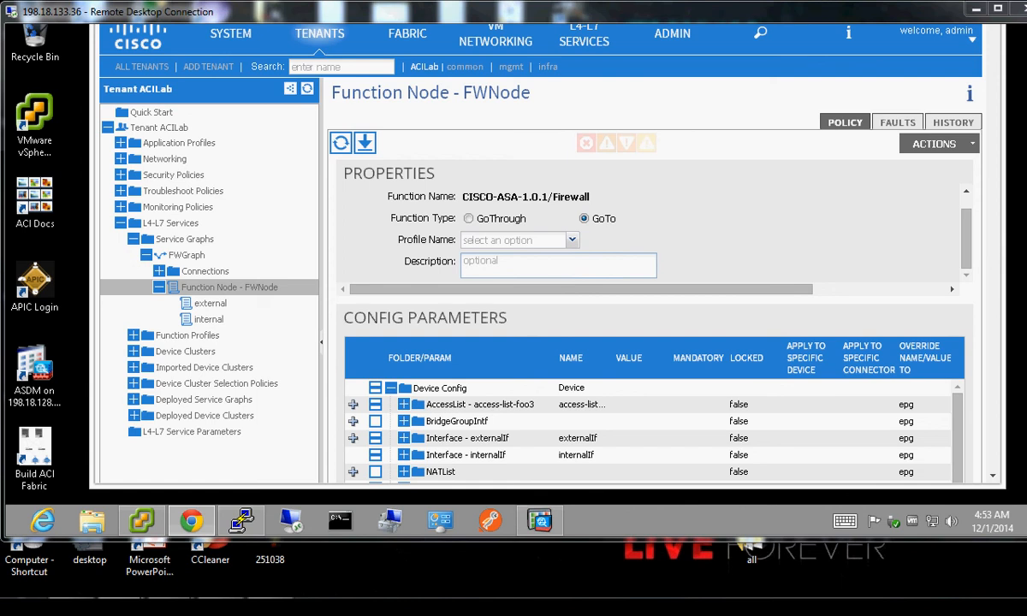
pyautogui.click(138, 352)
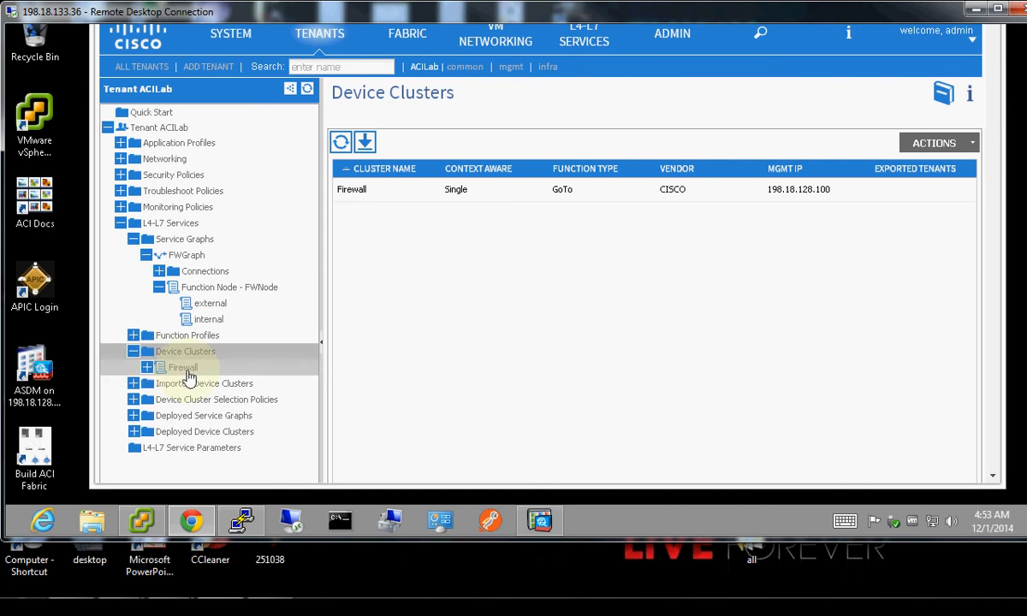
# Inspect the Firewall cluster's My-vCenter properties and its external/internal logical interfaces on GigabitEthernet0/0 and 0/1.
pyautogui.click(188, 373)
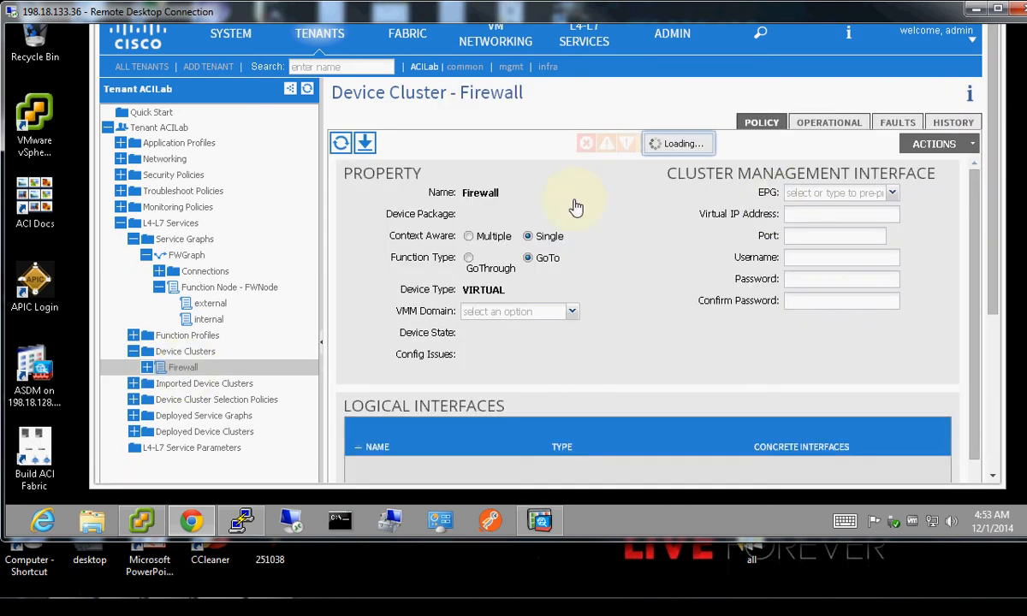
pyautogui.scroll(-1, 995, 236)
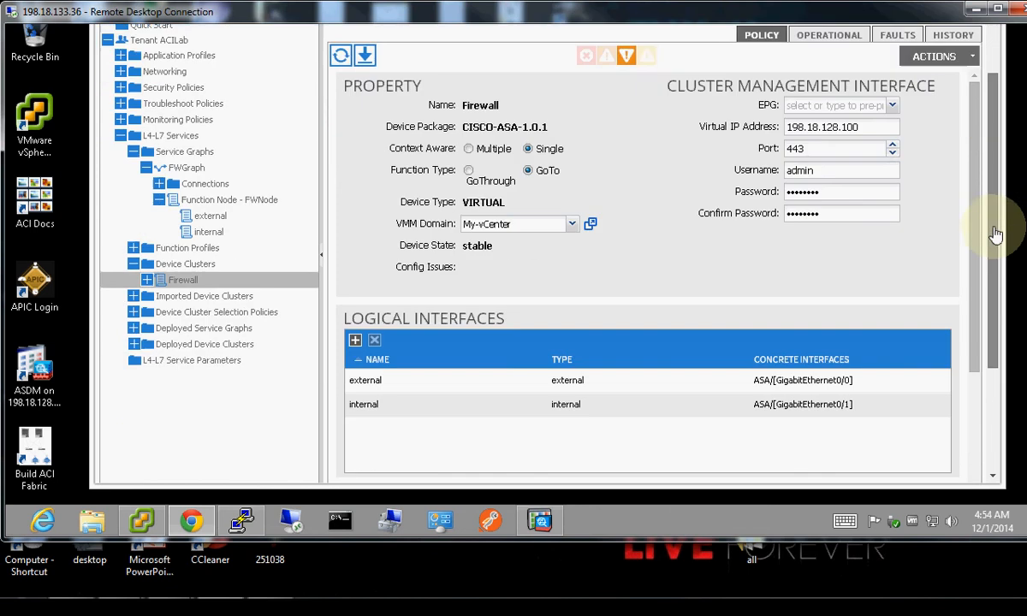
pyautogui.scroll(-1, 995, 235)
pyautogui.scroll(-1, 986, 287)
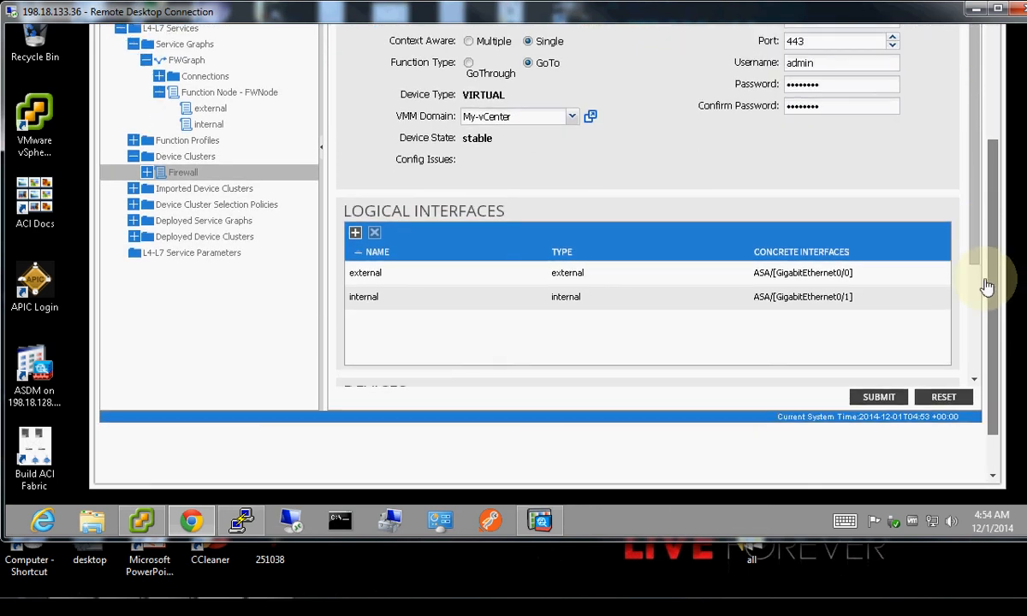
pyautogui.click(360, 271)
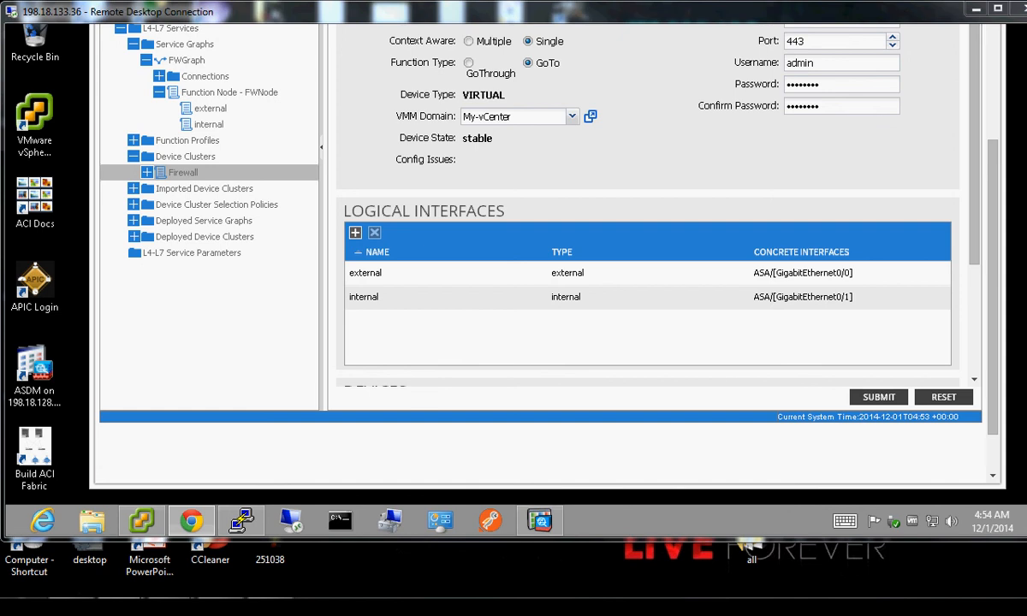
# In the vSphere Client, widen the networking tree so full ACILab port group names show.
pyautogui.click(142, 522)
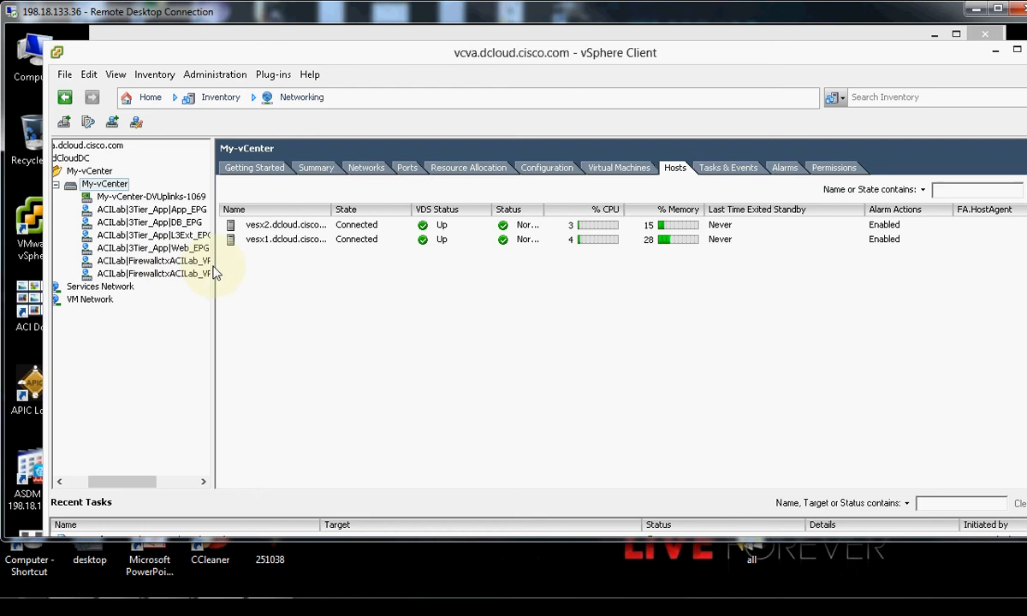
pyautogui.moveTo(260, 266); pyautogui.dragTo(267, 266)
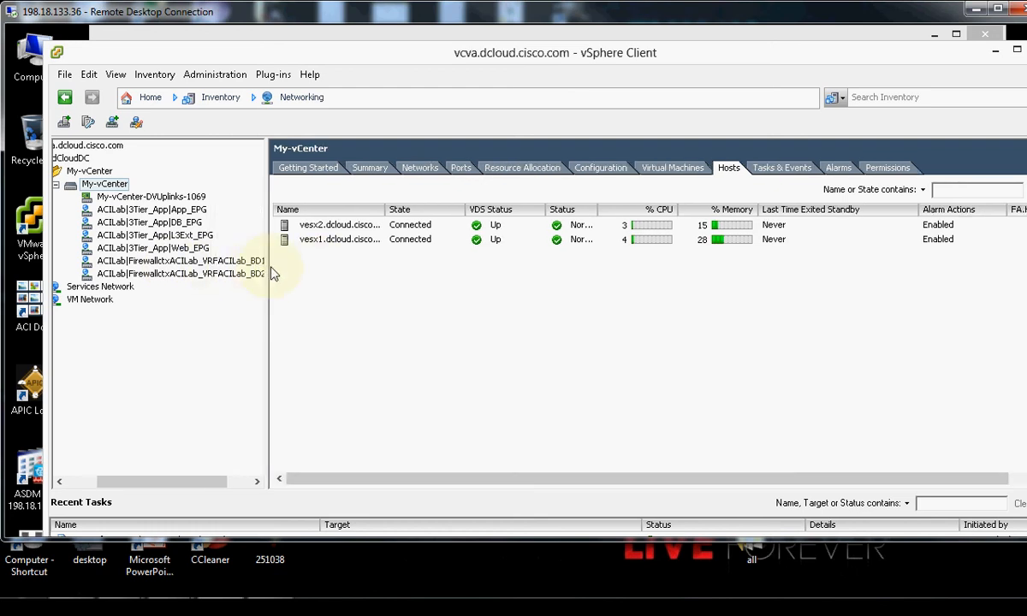
pyautogui.moveTo(268, 270); pyautogui.dragTo(345, 275)
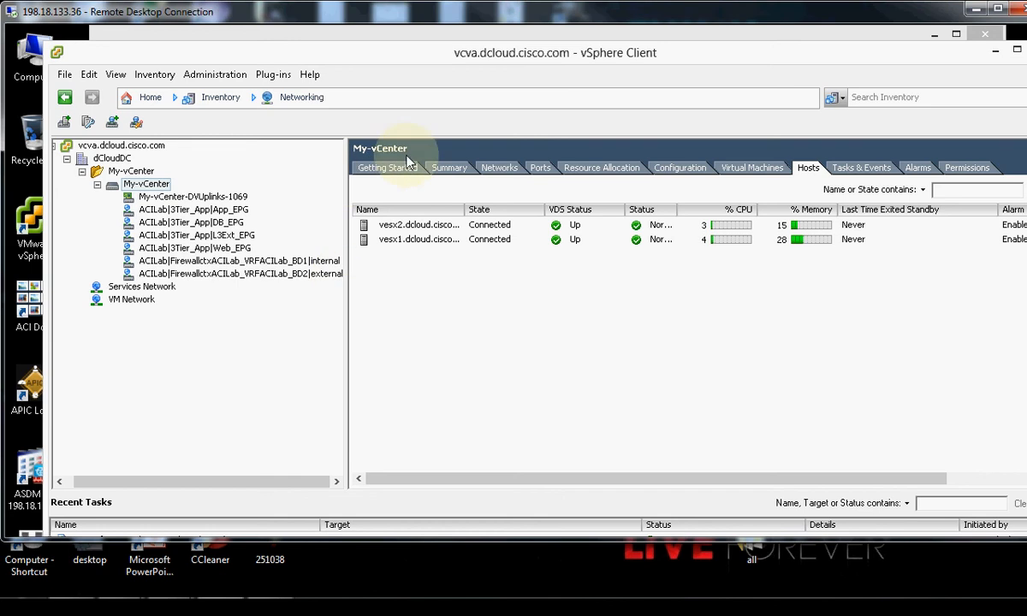
# Resize and maximize the vSphere Client window, then open the inventory views list.
pyautogui.moveTo(1026, 205); pyautogui.dragTo(1026, 88)
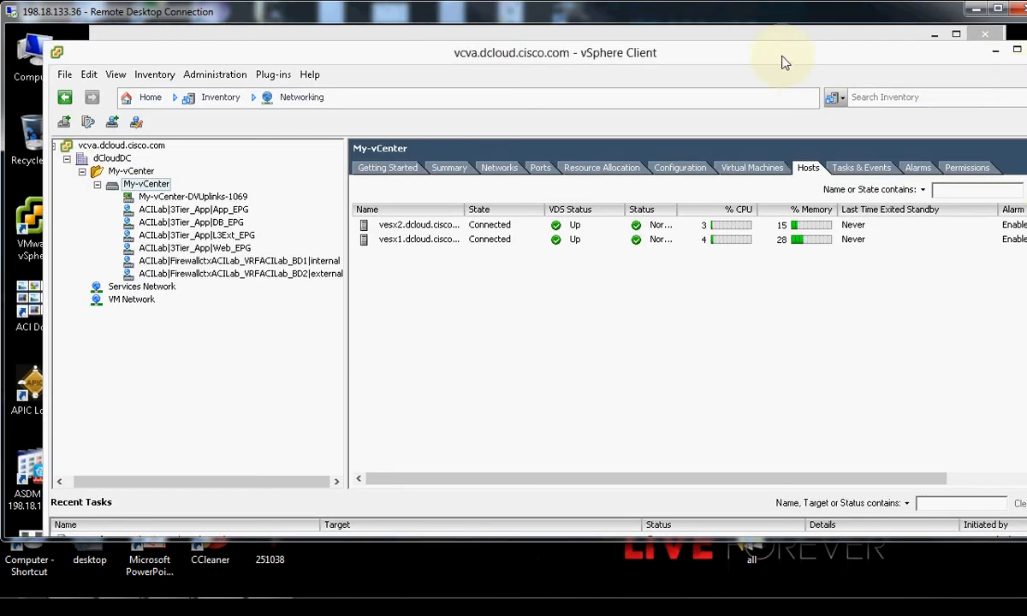
pyautogui.moveTo(784, 62); pyautogui.dragTo(626, 63)
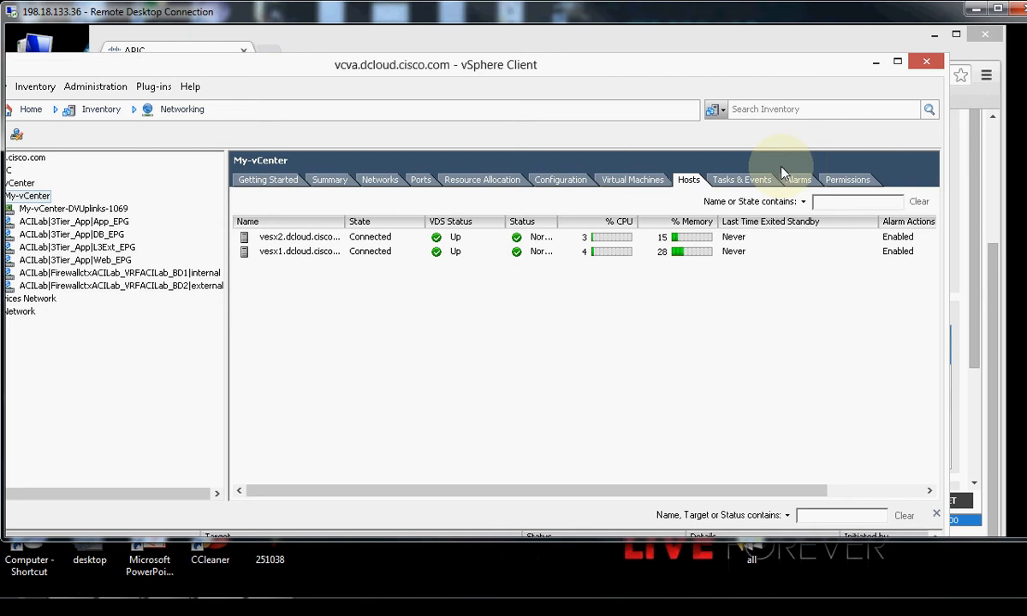
pyautogui.click(975, 332)
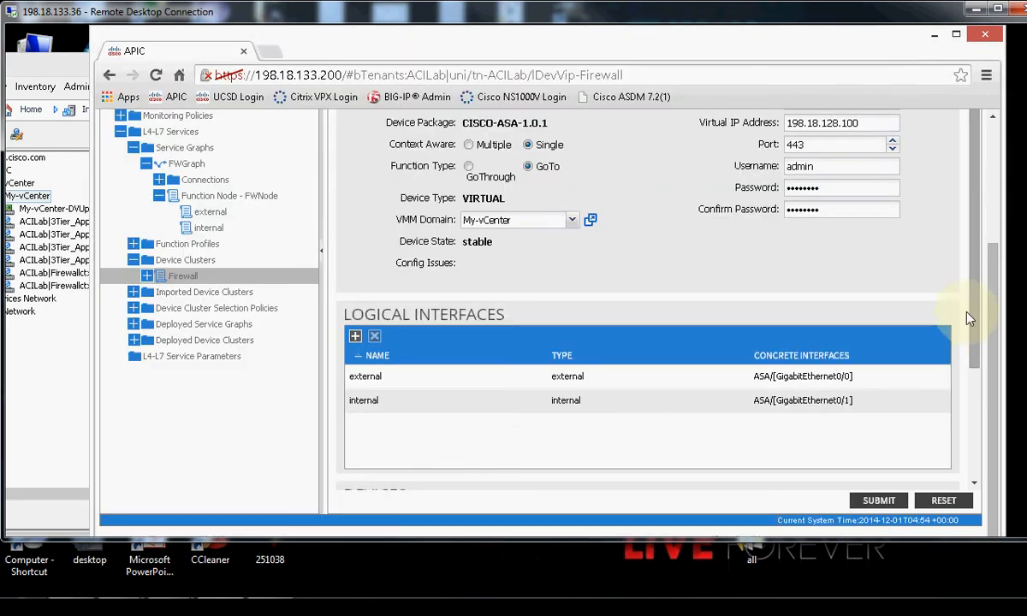
pyautogui.click(934, 35)
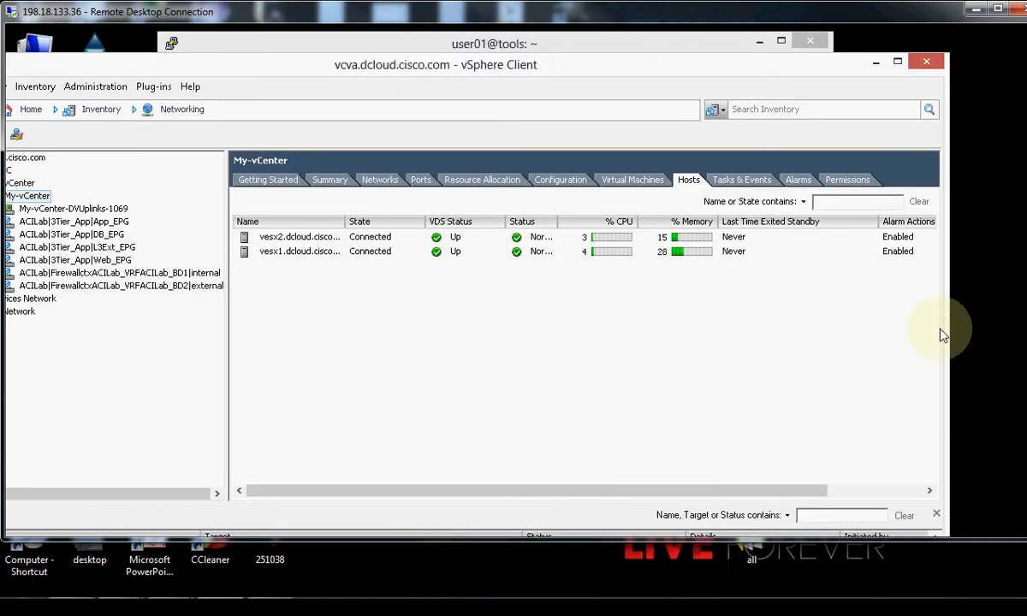
pyautogui.moveTo(947, 321); pyautogui.dragTo(959, 321)
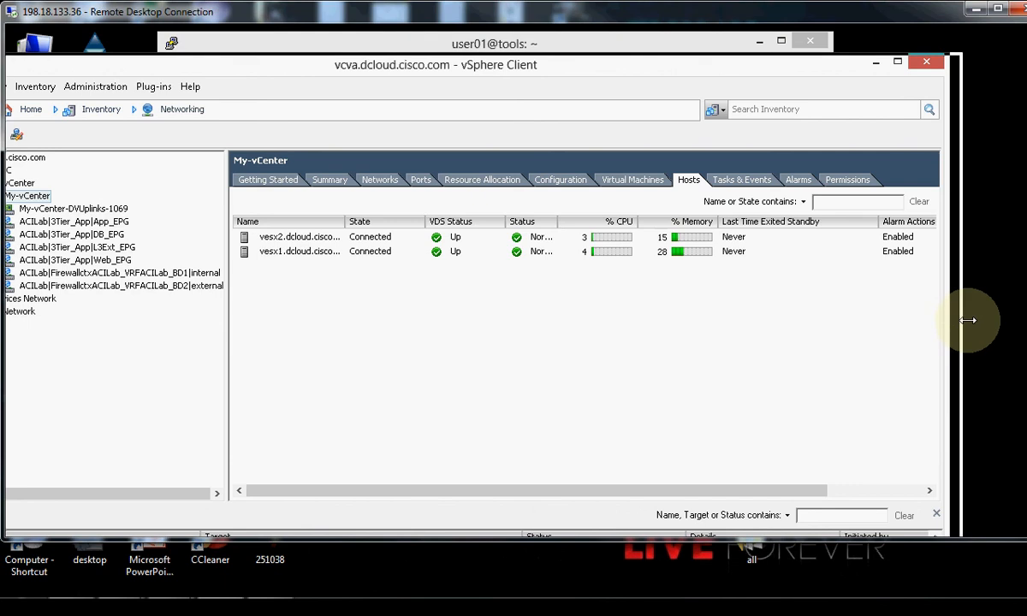
pyautogui.doubleClick(395, 73)
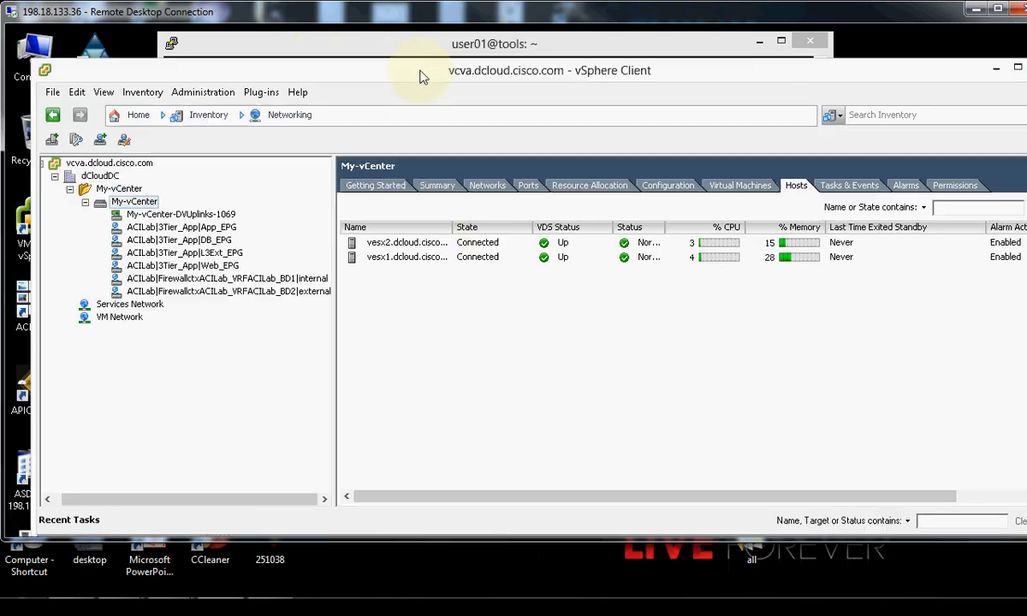
pyautogui.click(300, 117)
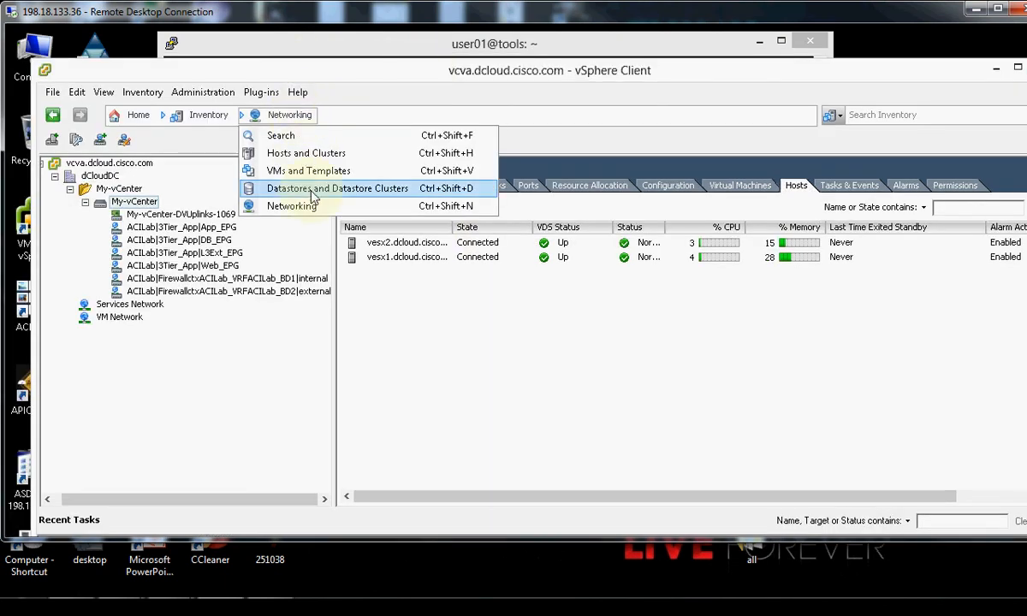
# View Hosts and Clusters, check the ASAv VM's actions menu, and review completed Recent Tasks.
pyautogui.click(318, 155)
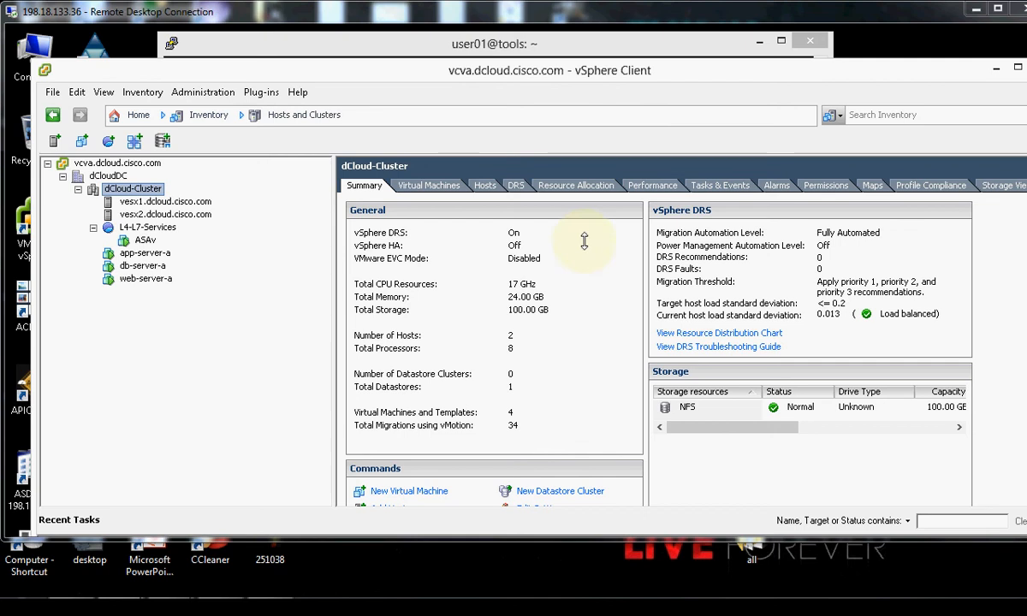
pyautogui.click(137, 240)
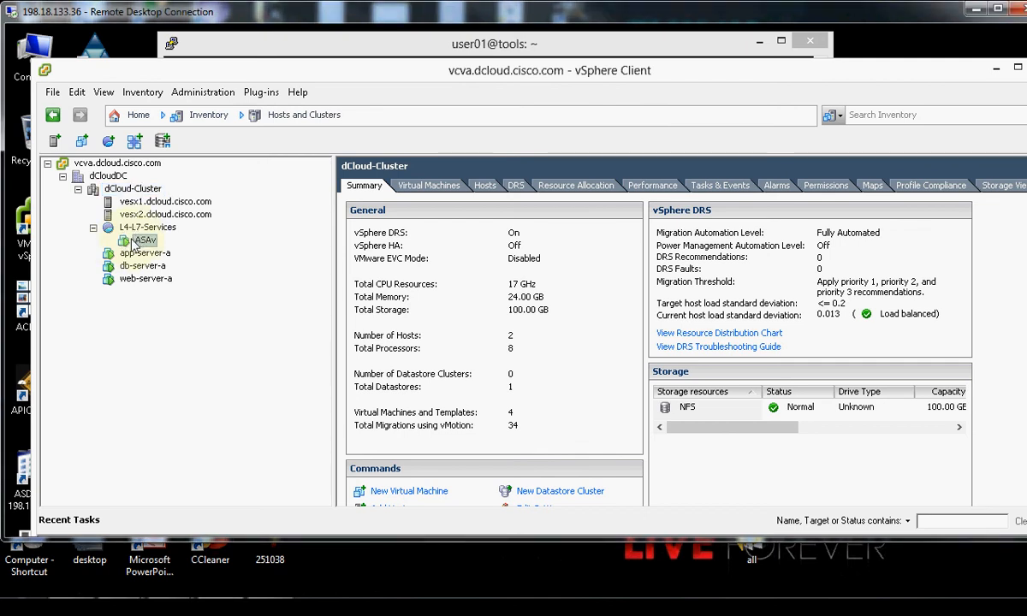
pyautogui.rightClick(135, 242)
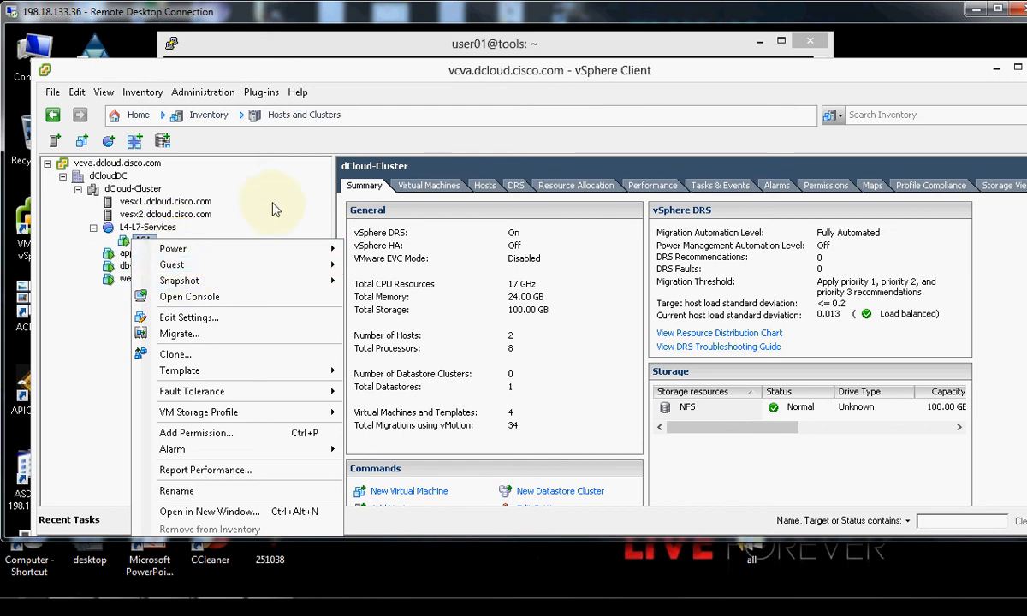
pyautogui.click(507, 113)
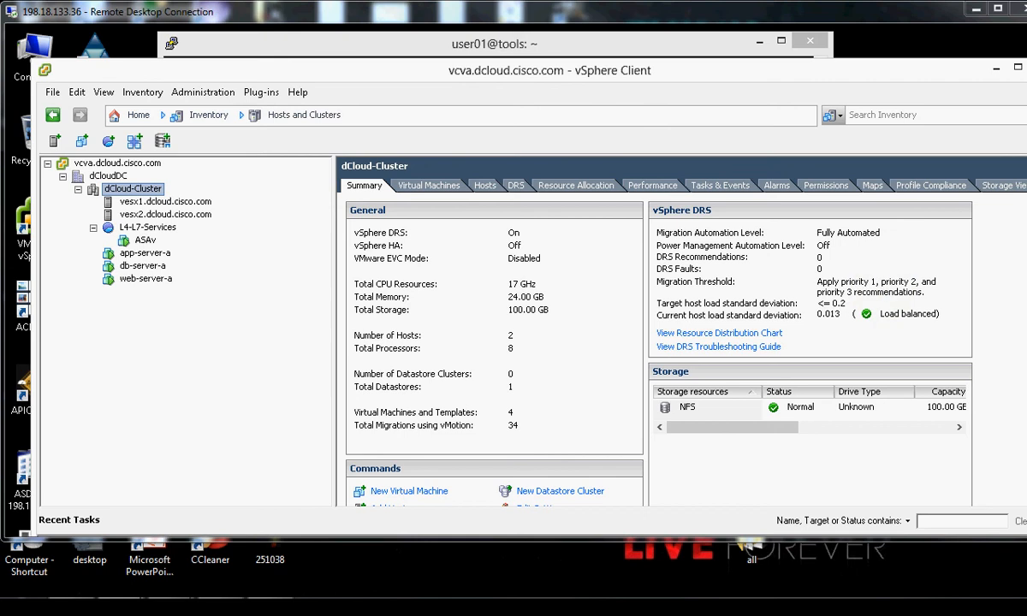
pyautogui.moveTo(1026, 133); pyautogui.dragTo(1026, 342)
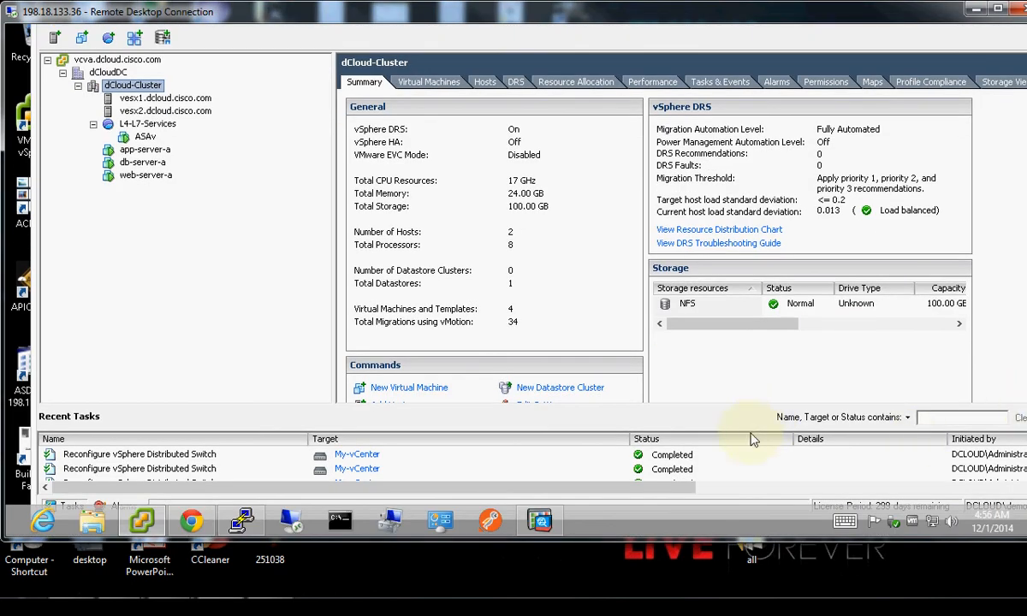
pyautogui.moveTo(647, 493); pyautogui.dragTo(734, 474)
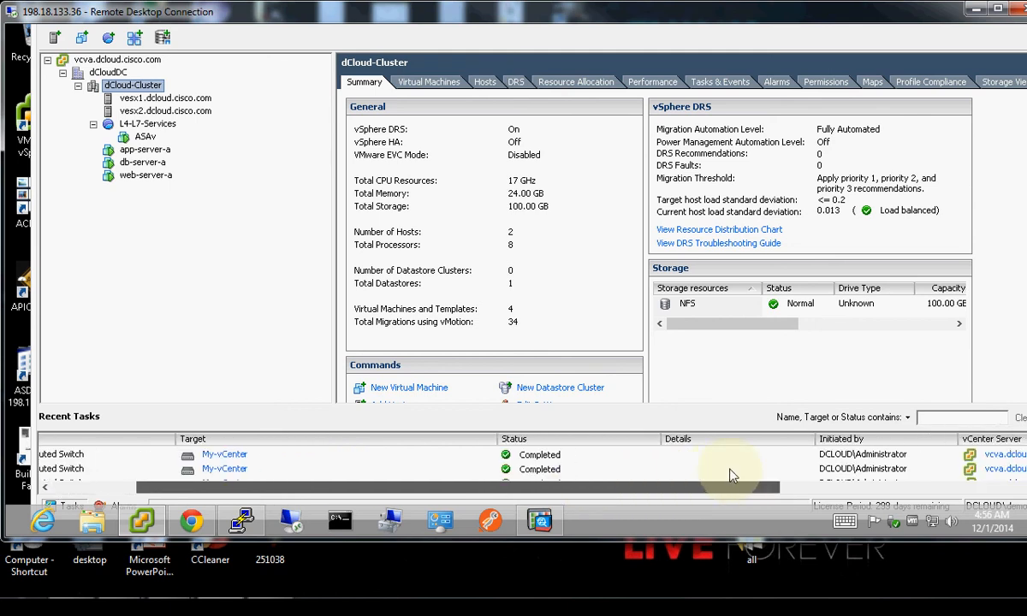
# Check the ASDM dashboard's management interface 198.18.128.100 is up, then bring the APIC browser forward.
pyautogui.click(543, 521)
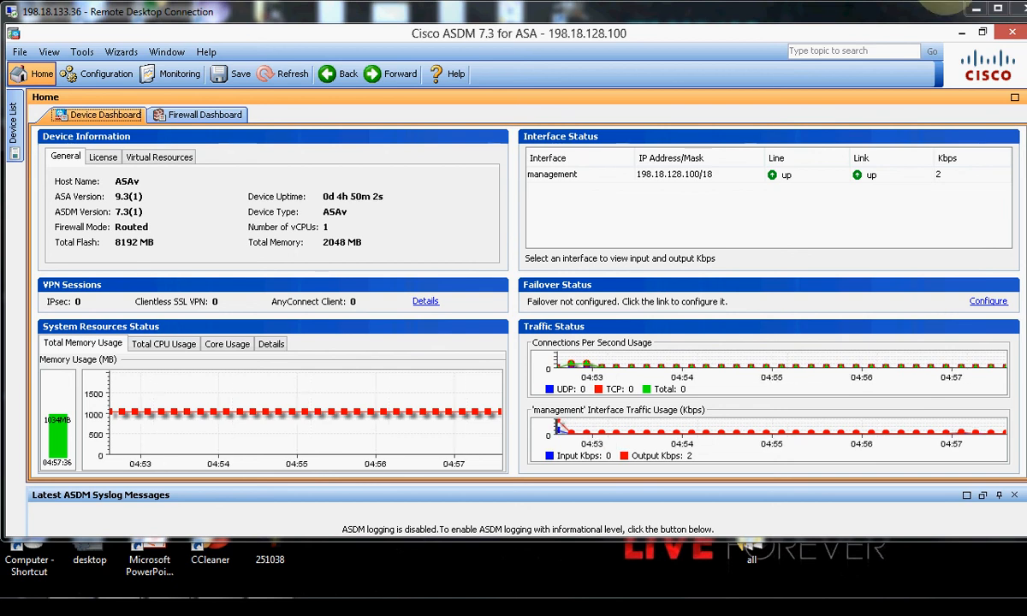
pyautogui.moveTo(1015, 110); pyautogui.dragTo(1015, 203)
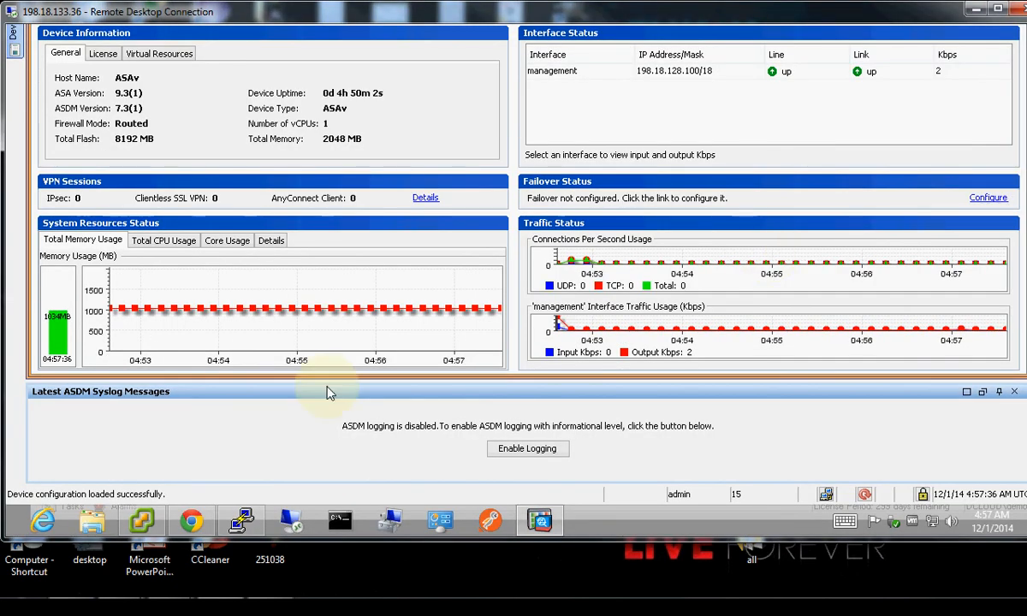
pyautogui.click(191, 518)
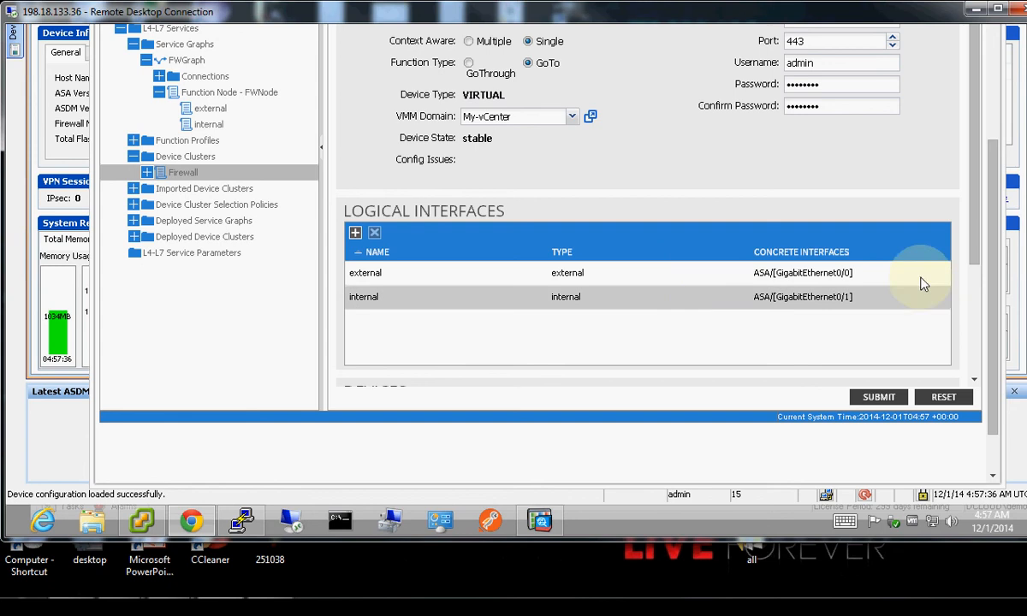
# Show the Fabric Inventory Topology diagram with Spine1 and Spine2 cross-linked to Leaf1 and Leaf2.
pyautogui.moveTo(992, 233)
pyautogui.mouseDown()
pyautogui.moveTo(999, 90)
pyautogui.moveTo(1026, 109)
pyautogui.moveTo(1026, 28)
pyautogui.mouseUp()
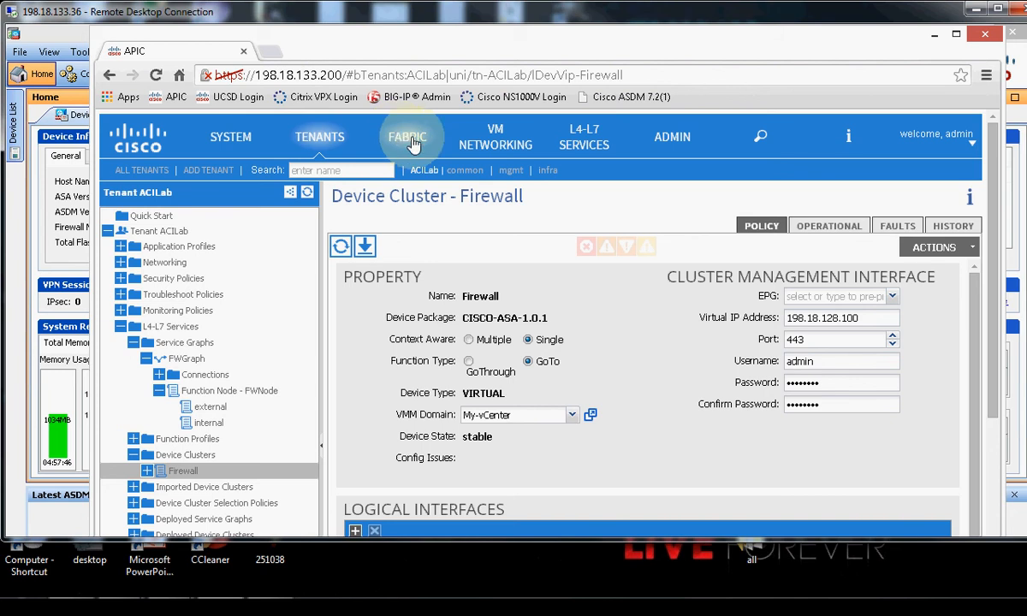
pyautogui.click(411, 142)
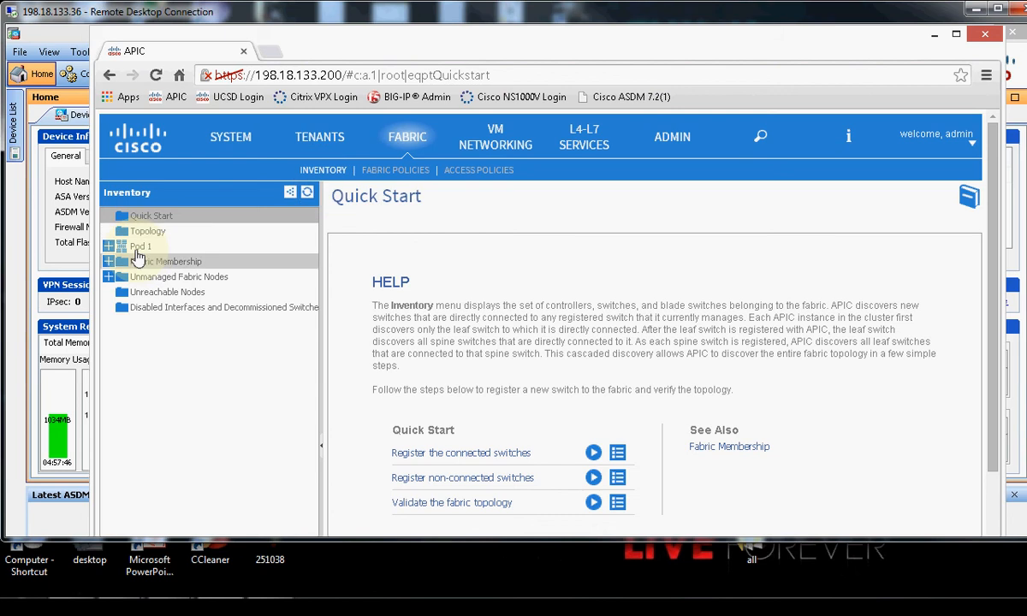
pyautogui.click(143, 232)
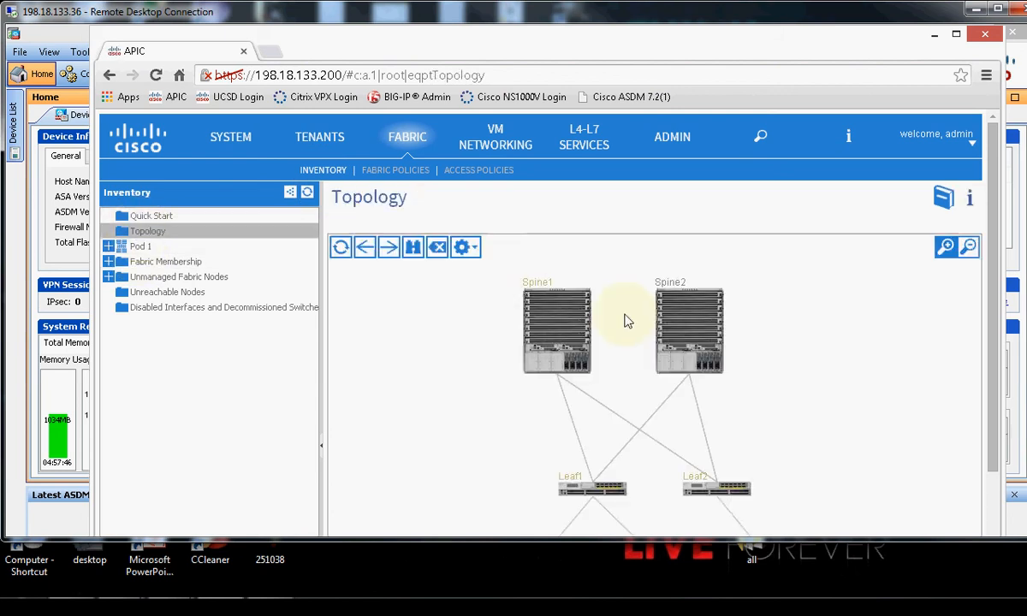
pyautogui.scroll(-3, 758, 316)
pyautogui.scroll(3, 757, 310)
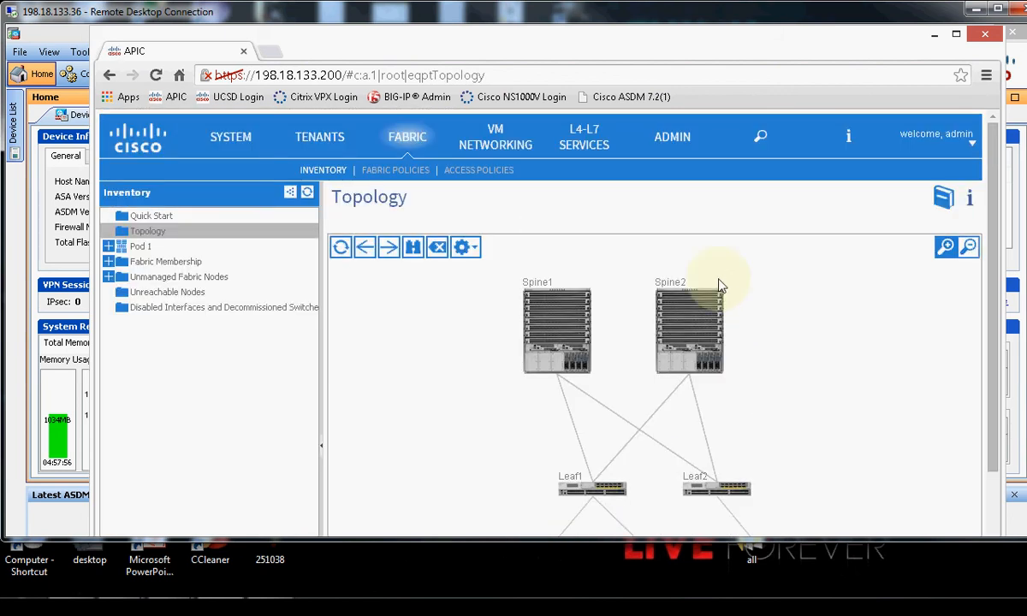
# Open the My-vCenter VMware domain (dCloudDC online, vCenter 5.5.0), then open the recorder's stop options.
pyautogui.click(490, 146)
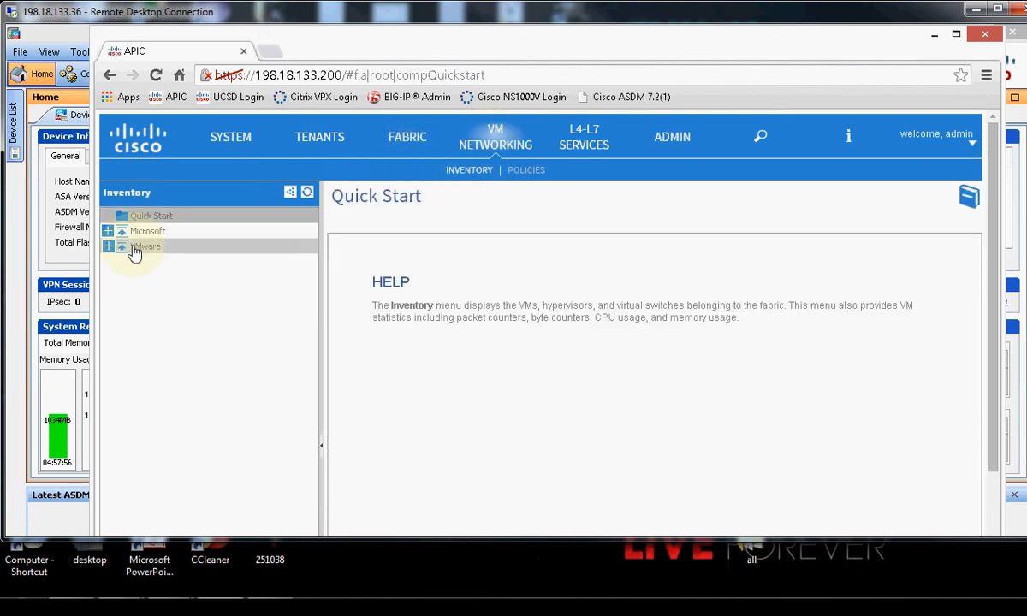
pyautogui.click(108, 247)
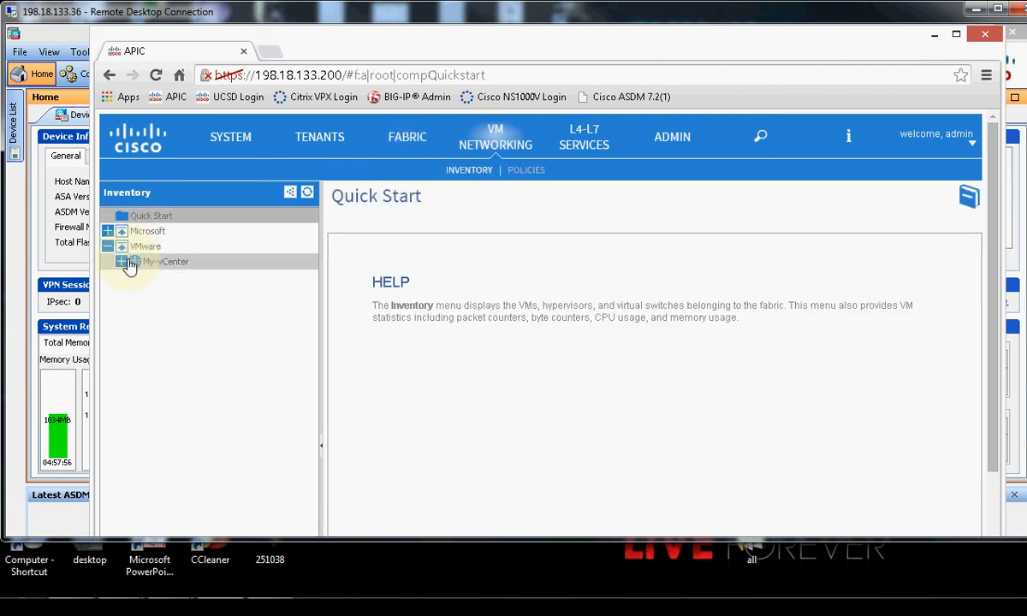
pyautogui.click(160, 263)
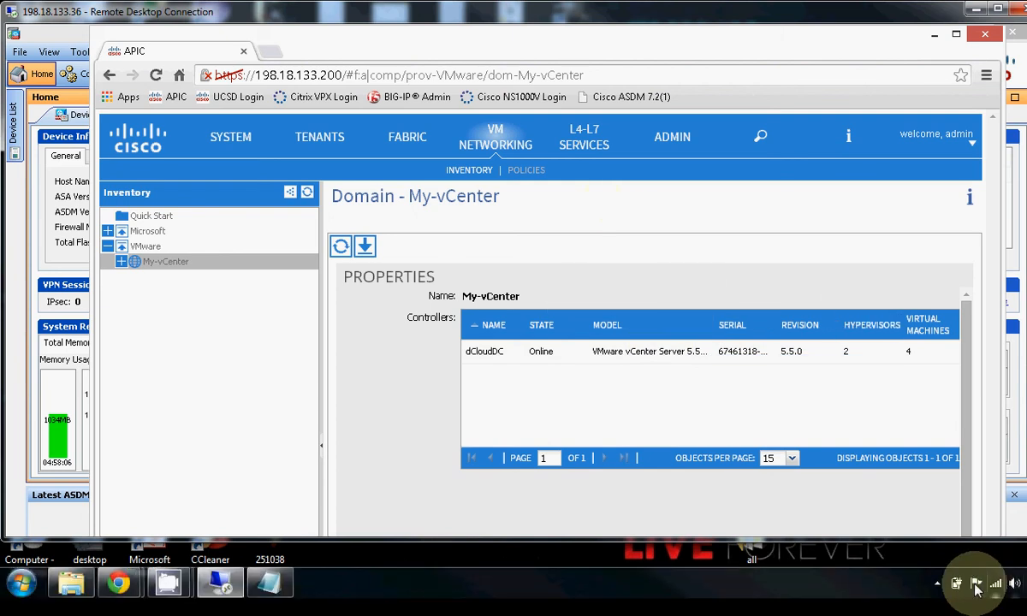
pyautogui.click(938, 583)
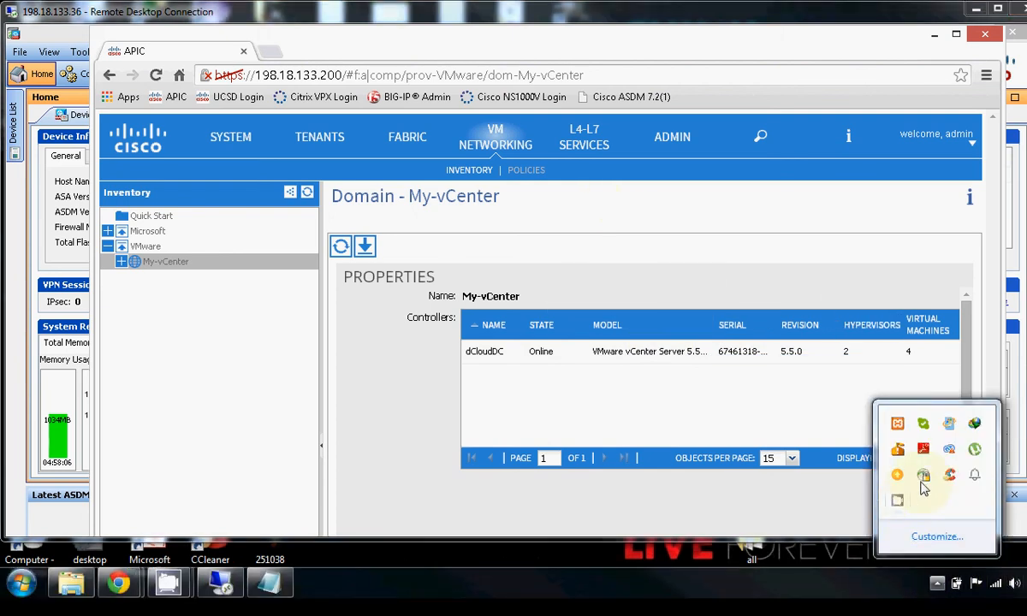
pyautogui.rightClick(898, 501)
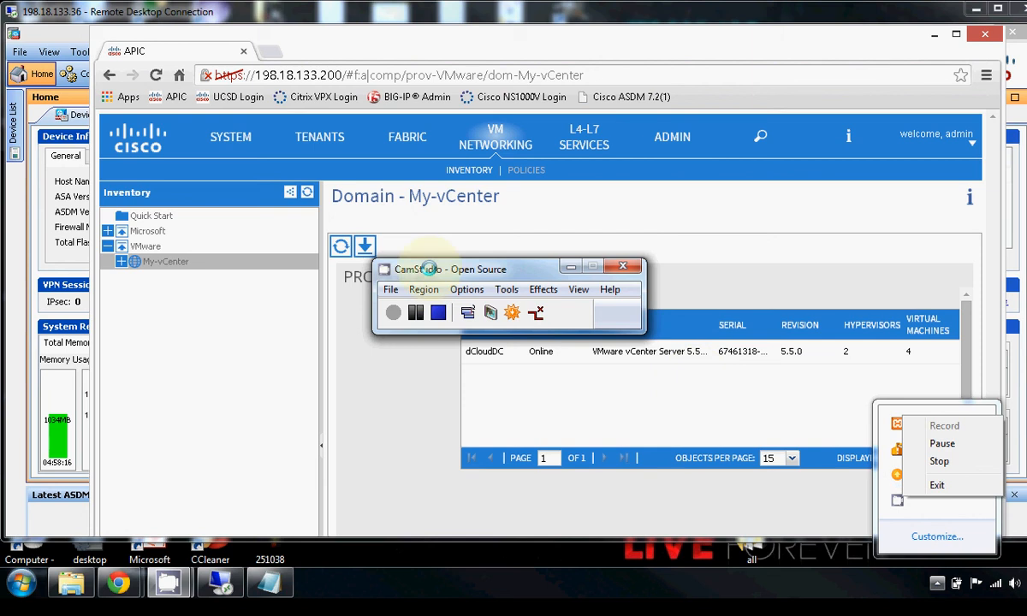